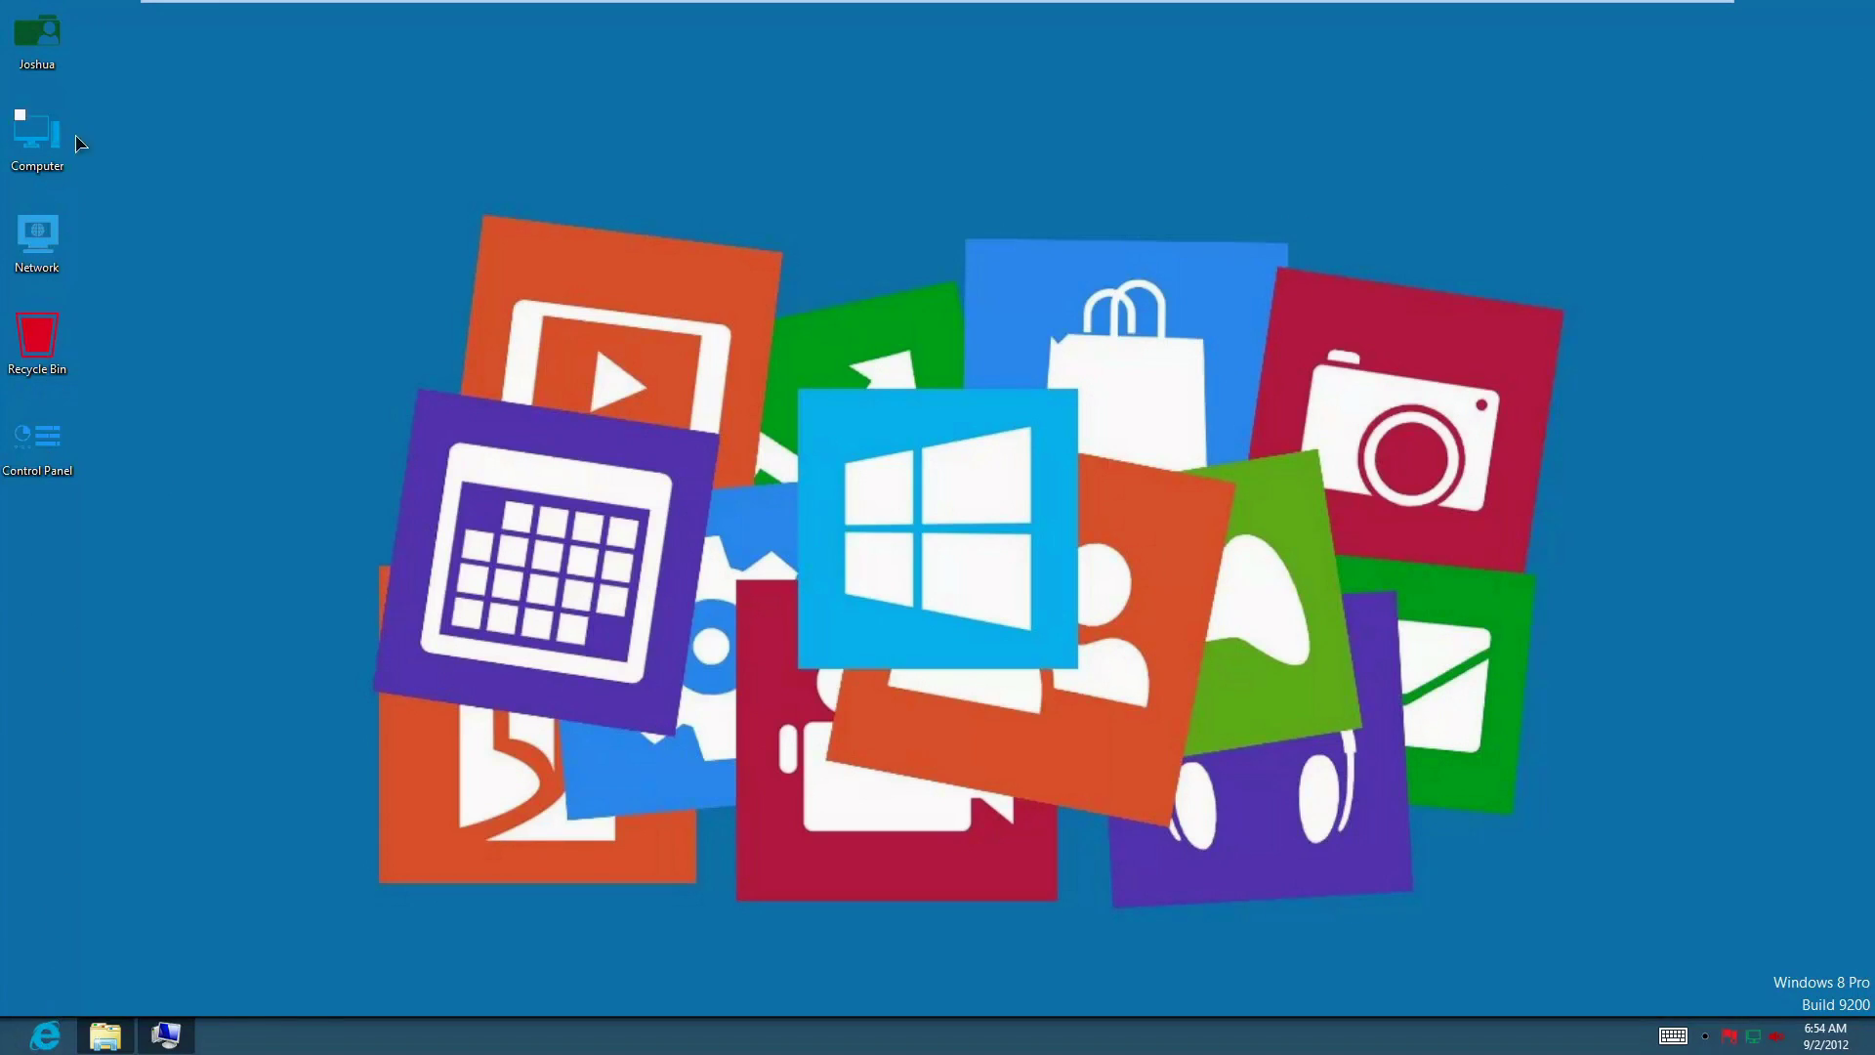
- Select and deselect the desktop icons, then select Metro_Skin_Pack_4.0-X86 in Downloads
left_click_drag(108, 25, 9, 466)
left_click(127, 418)
left_click(105, 1034)
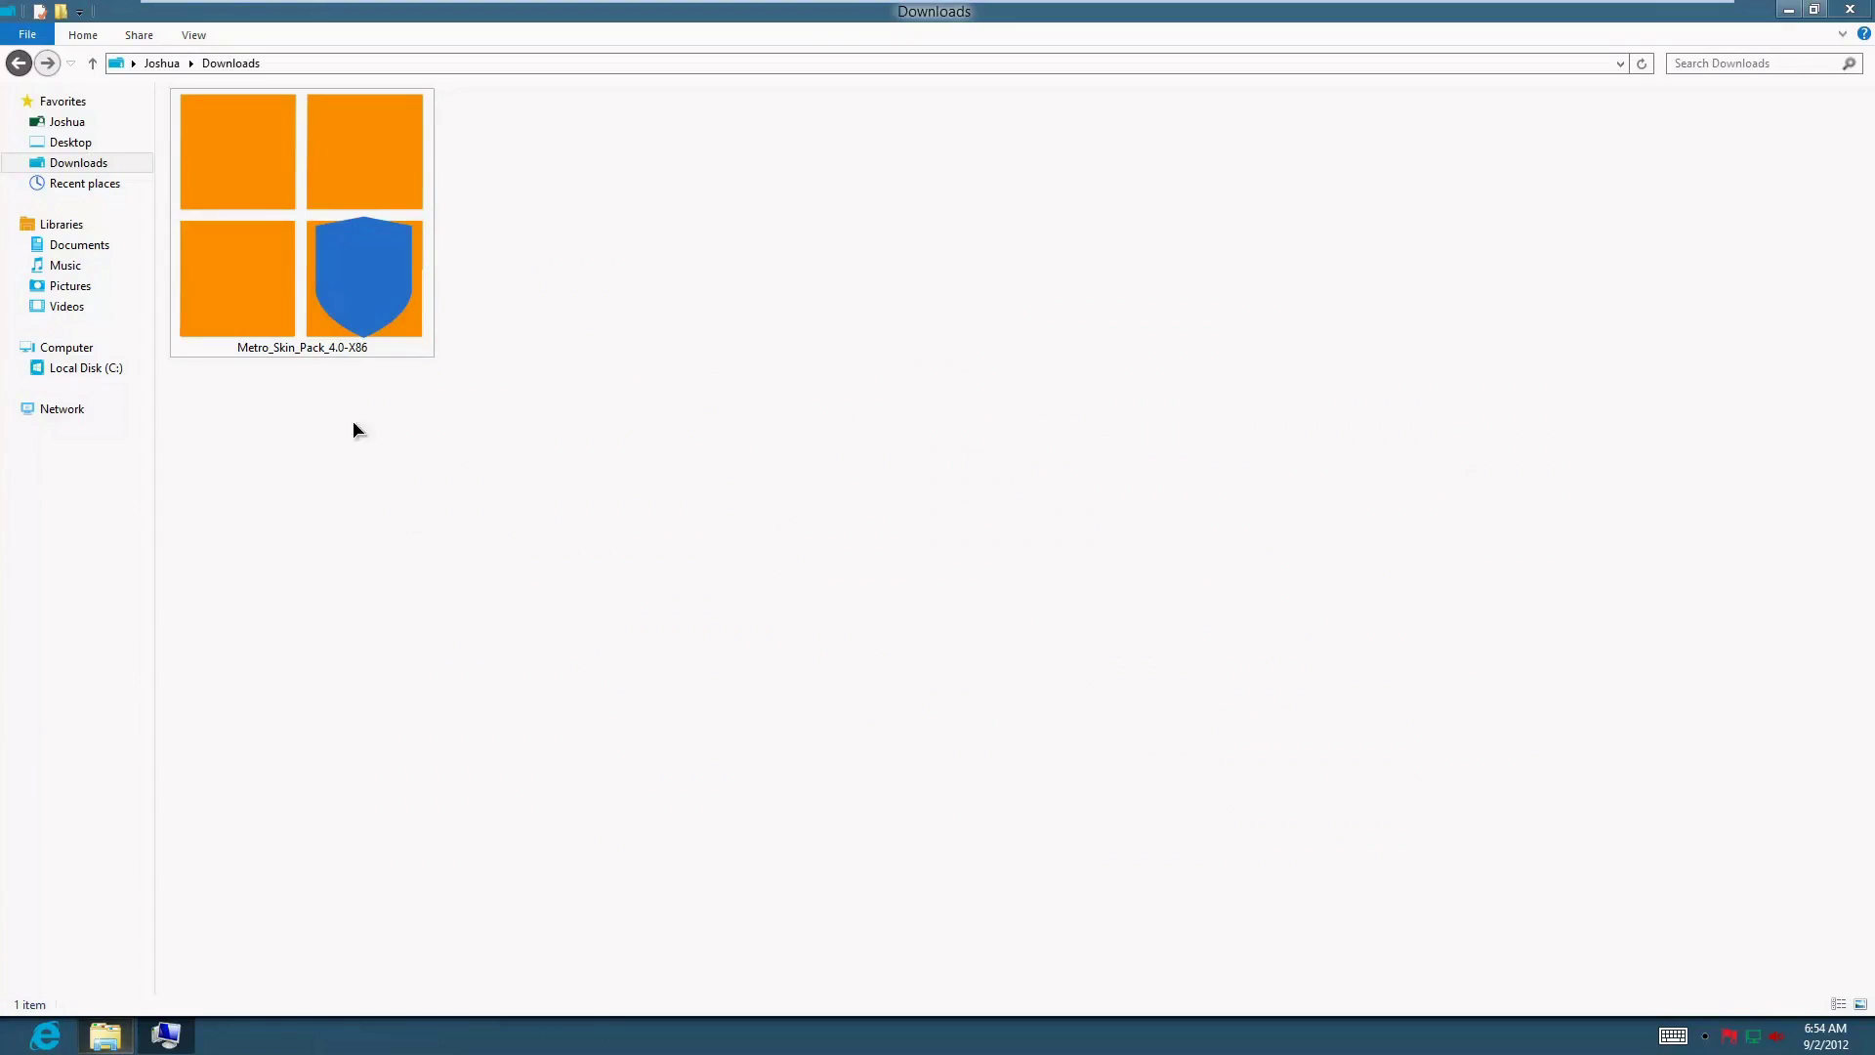
left_click(335, 293)
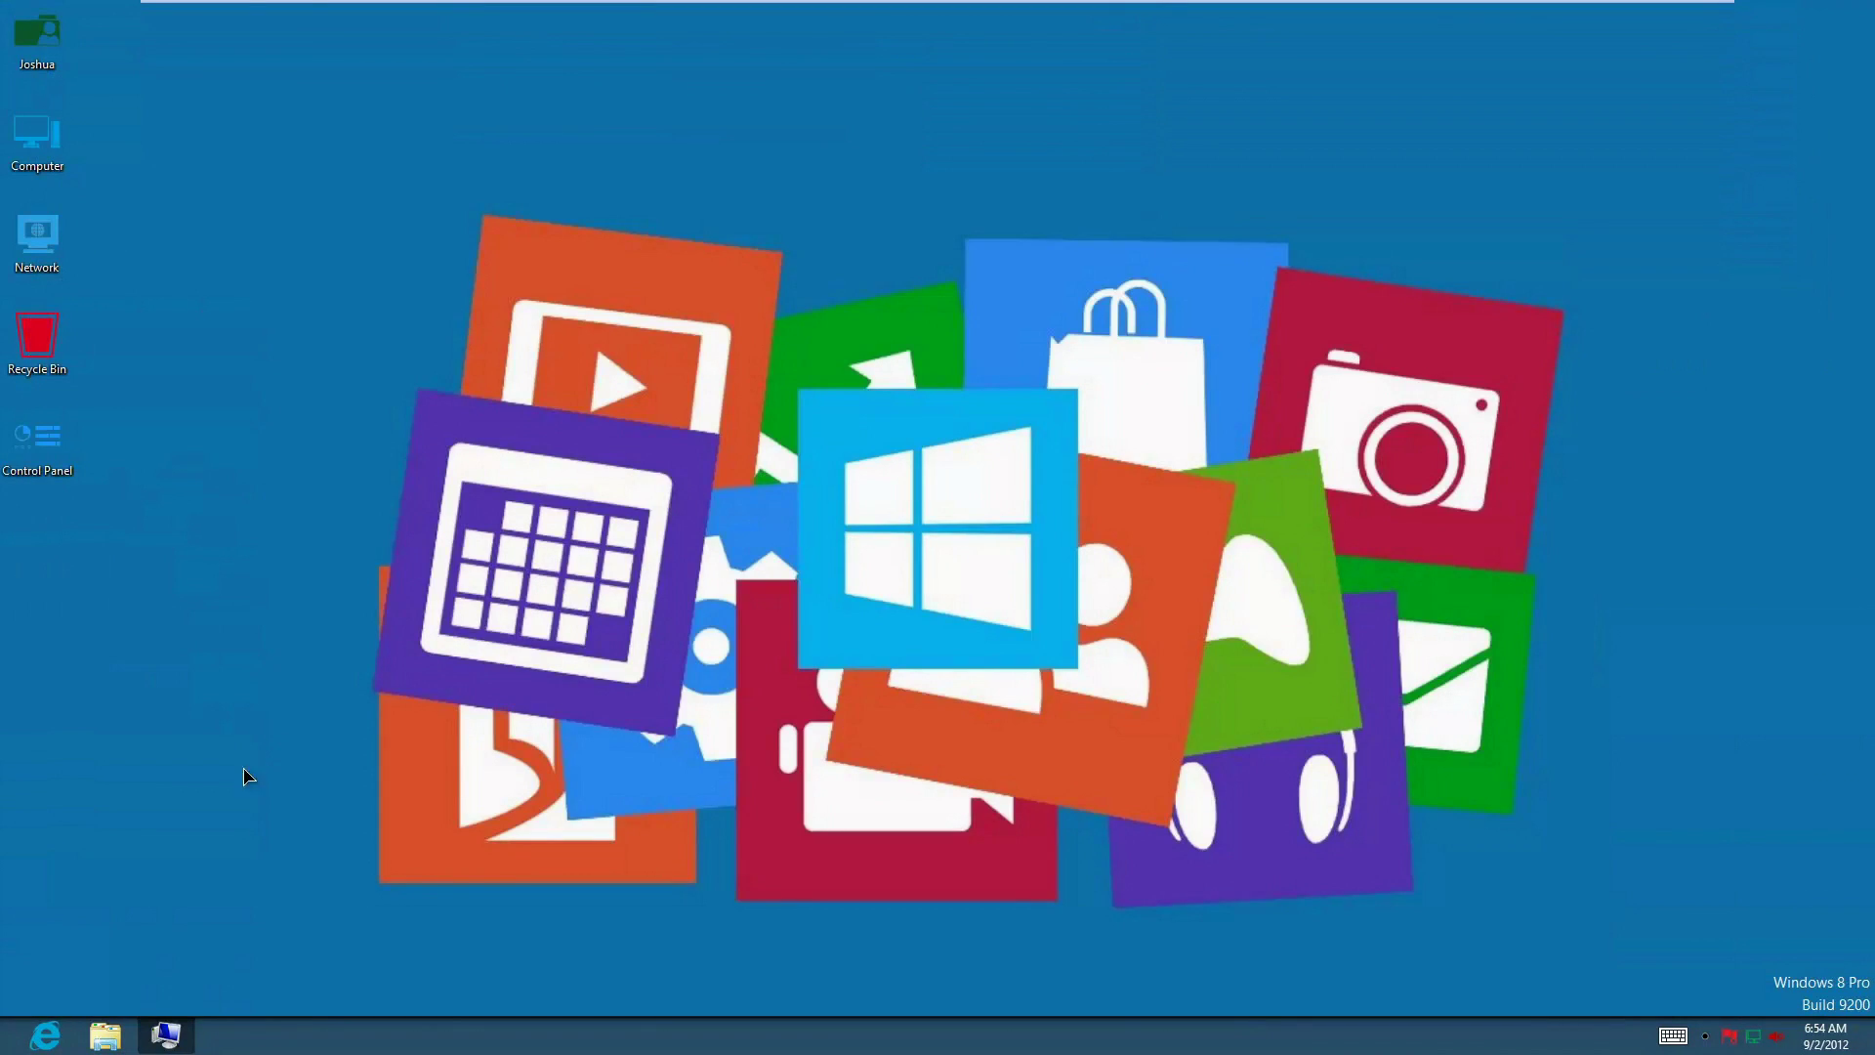
- Browse C: and Program Files in the full-screen tile Computer browser, then close it
left_click(151, 1037)
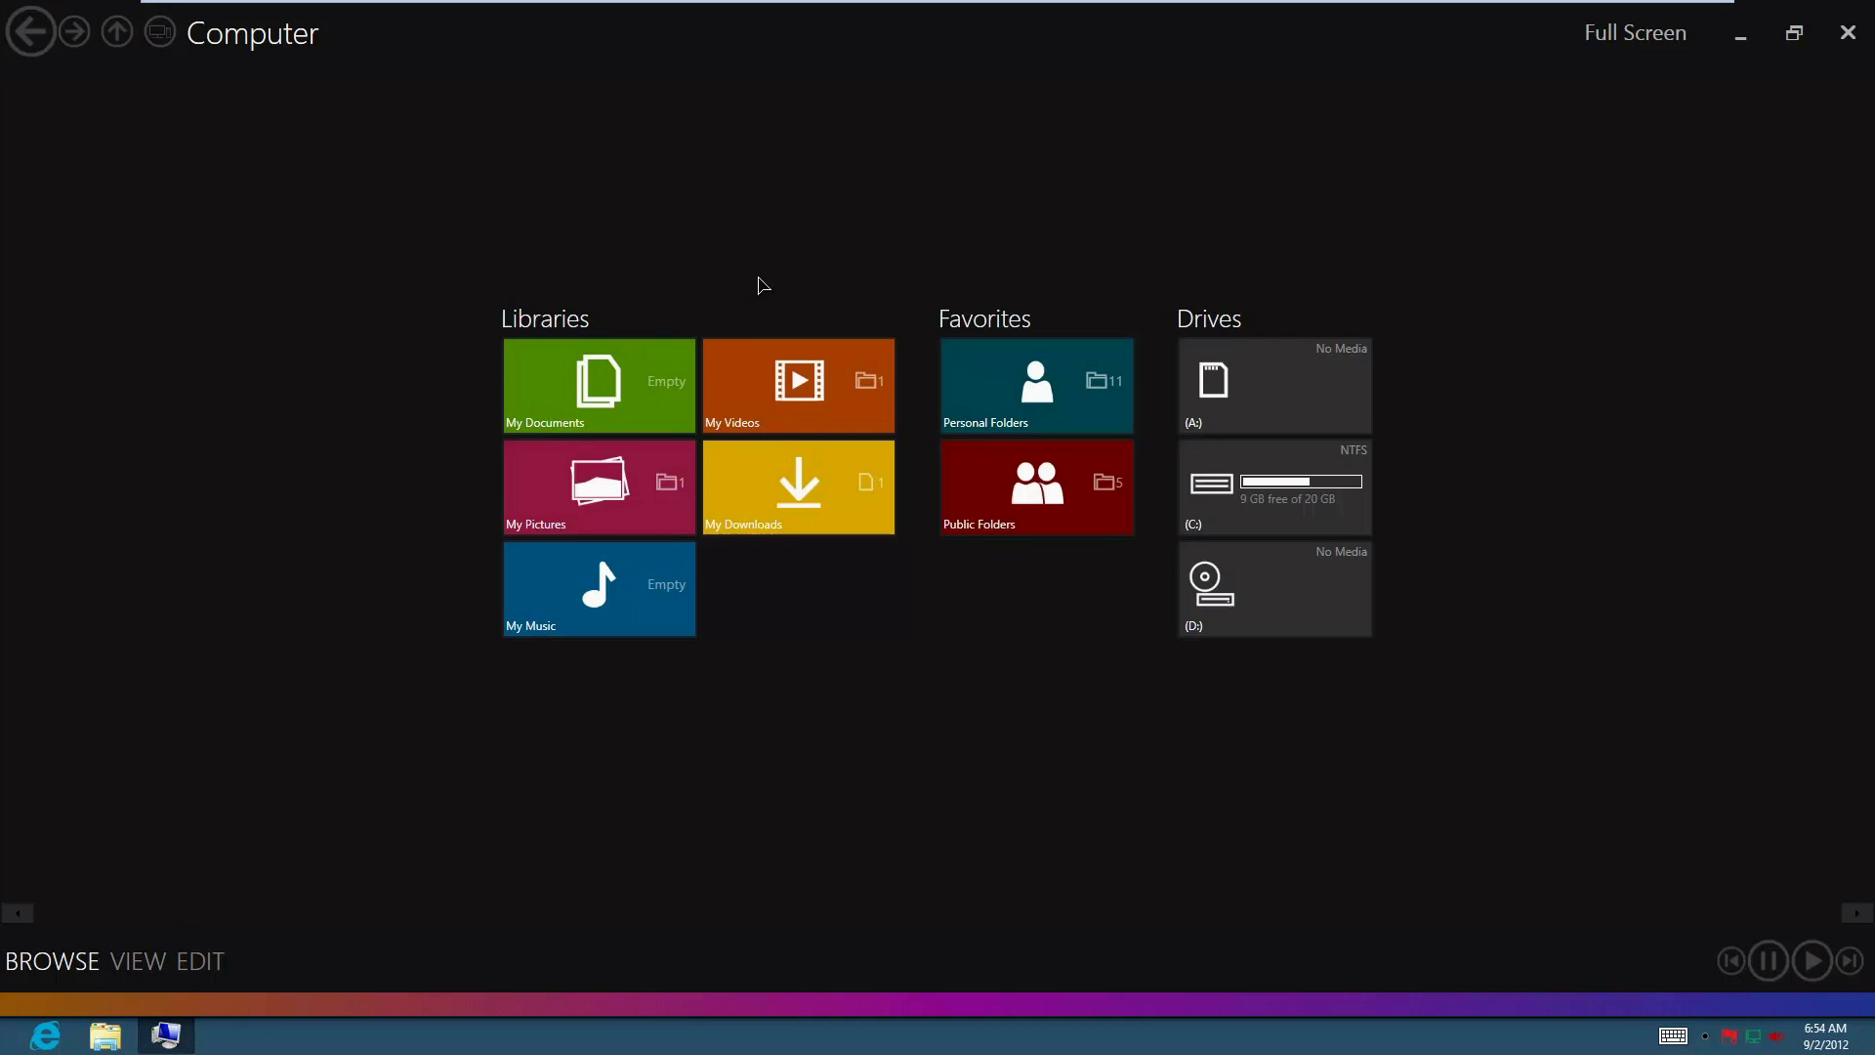
left_click(1636, 34)
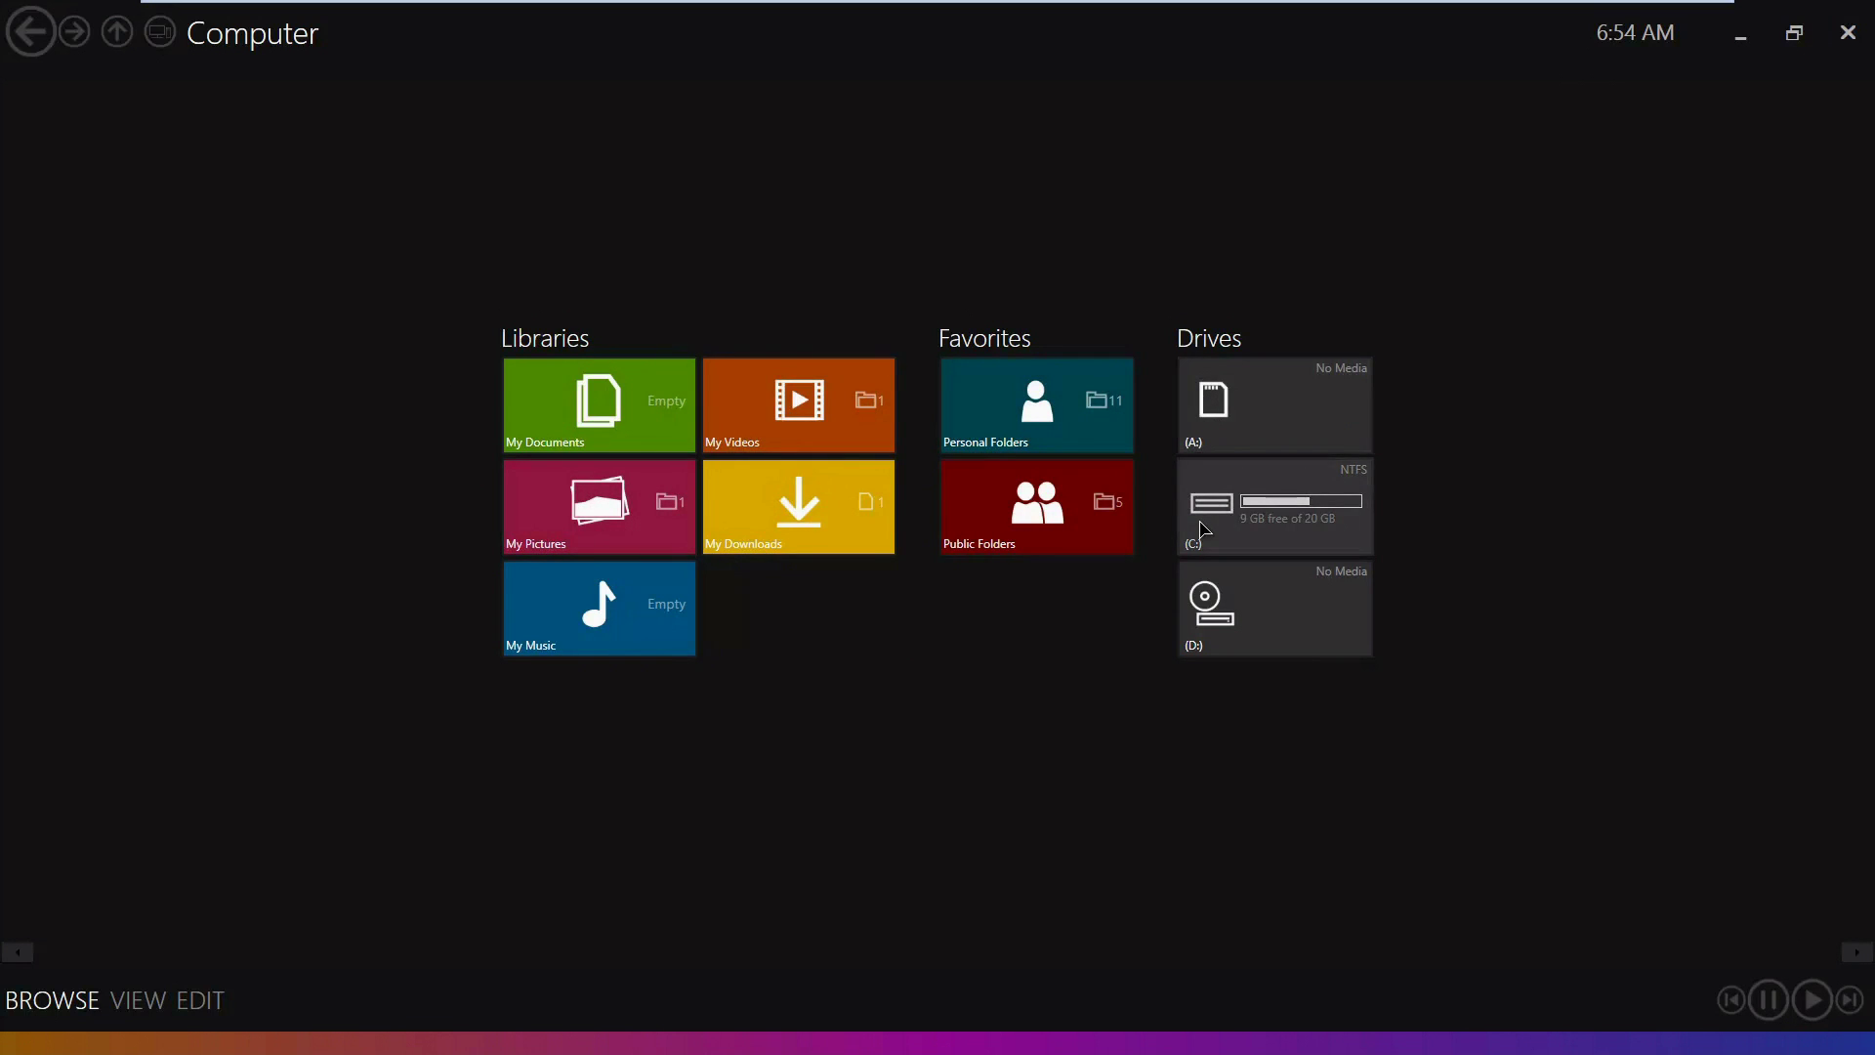
left_click(1201, 528)
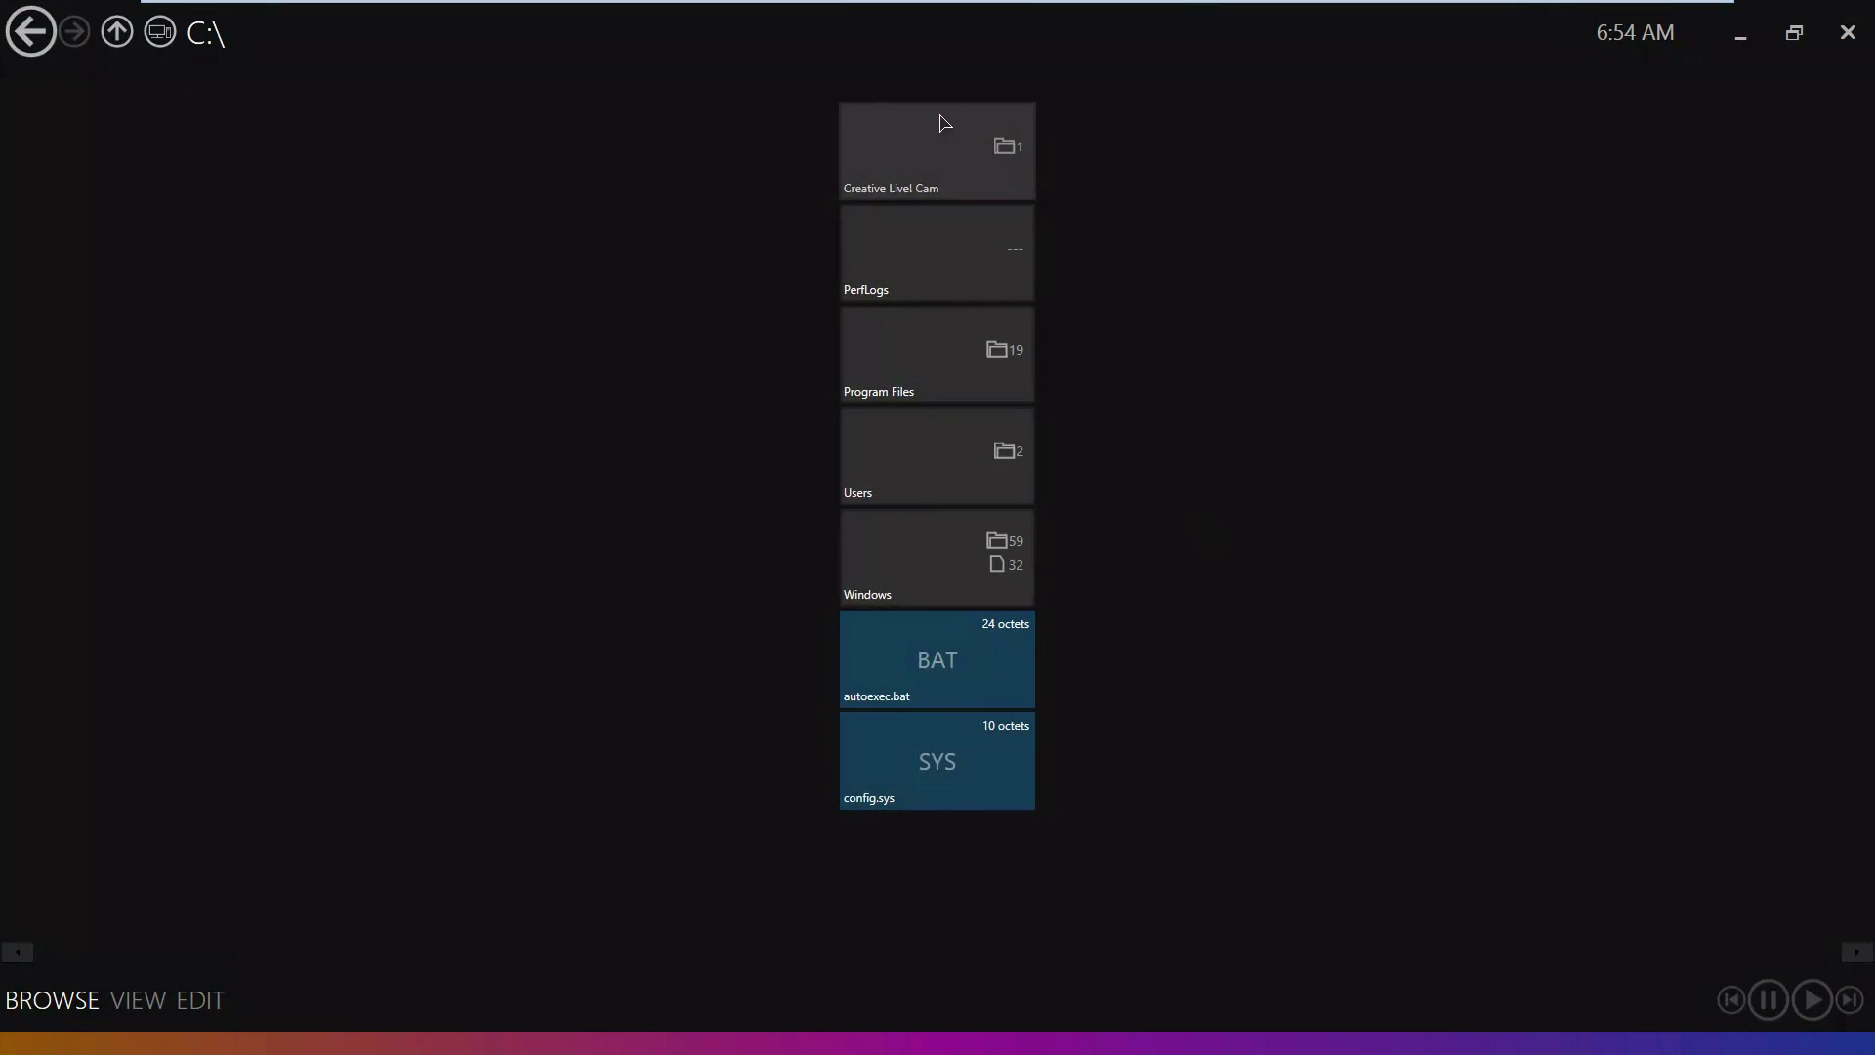
left_click(892, 380)
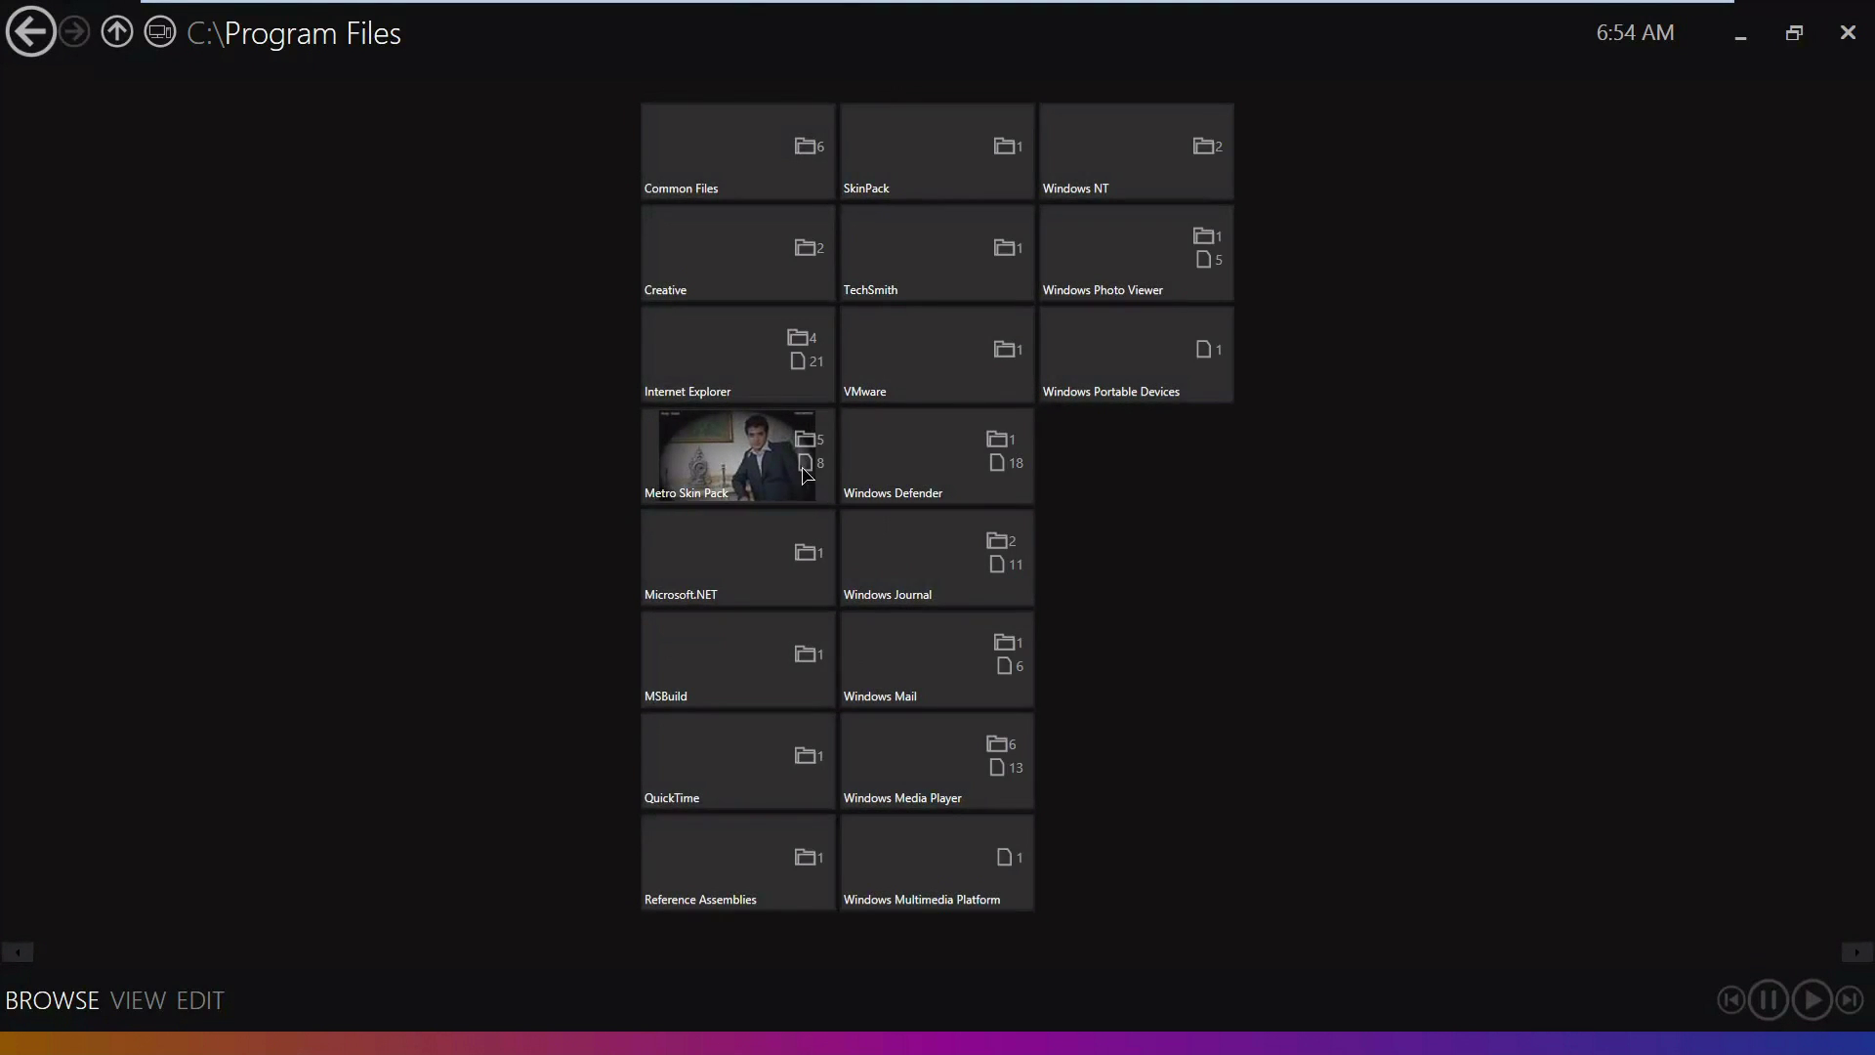
key("BackSpace")
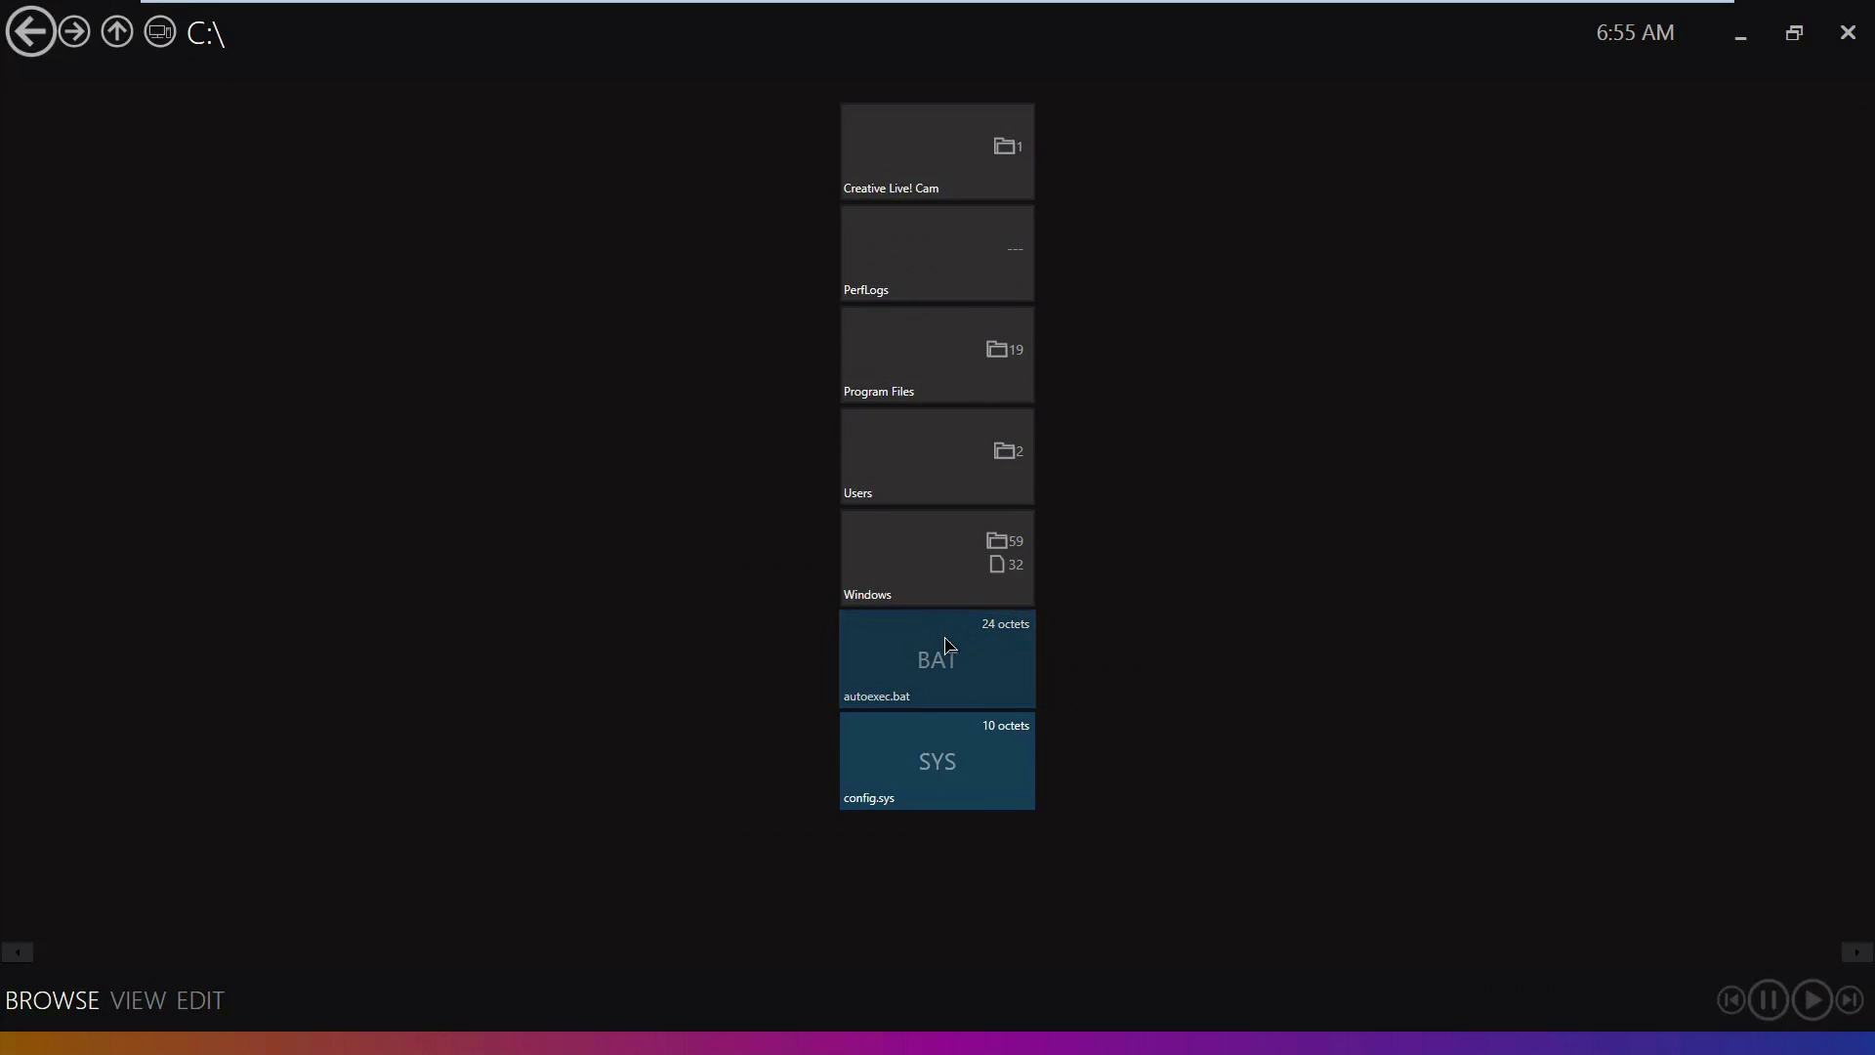
left_click(29, 32)
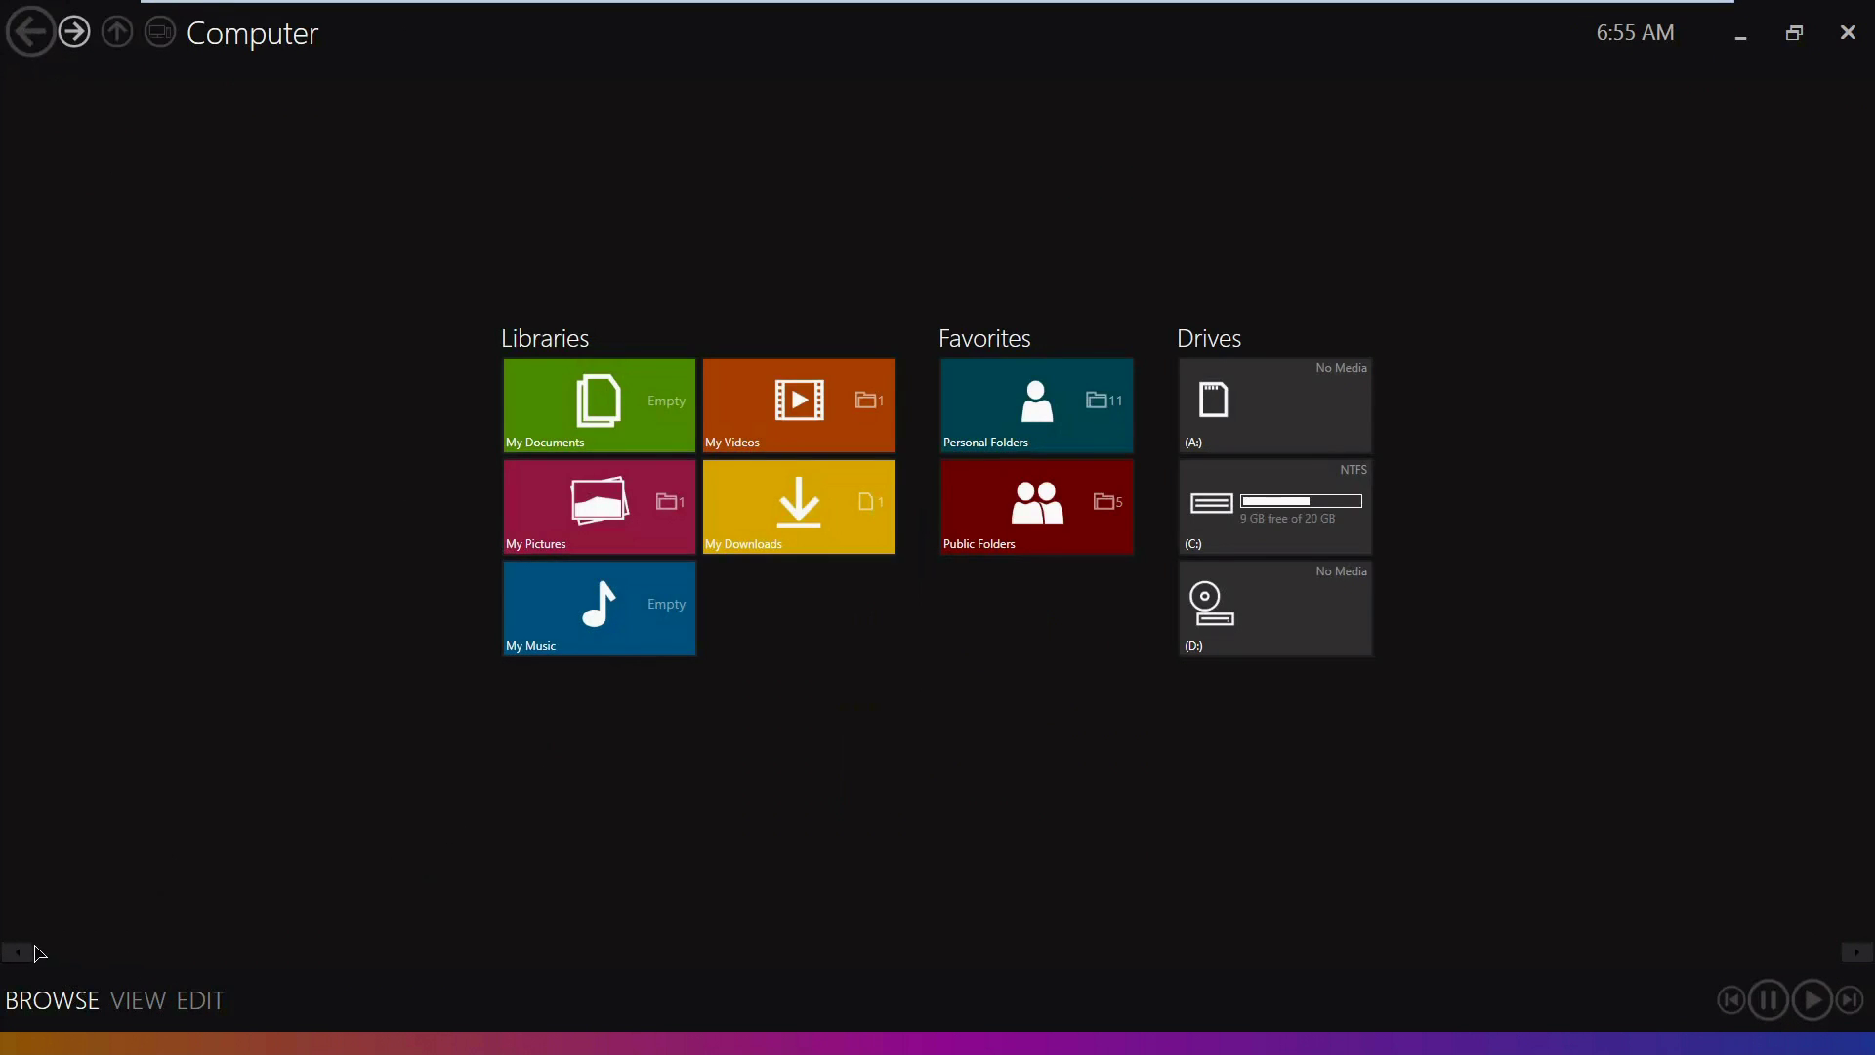
left_click(1845, 34)
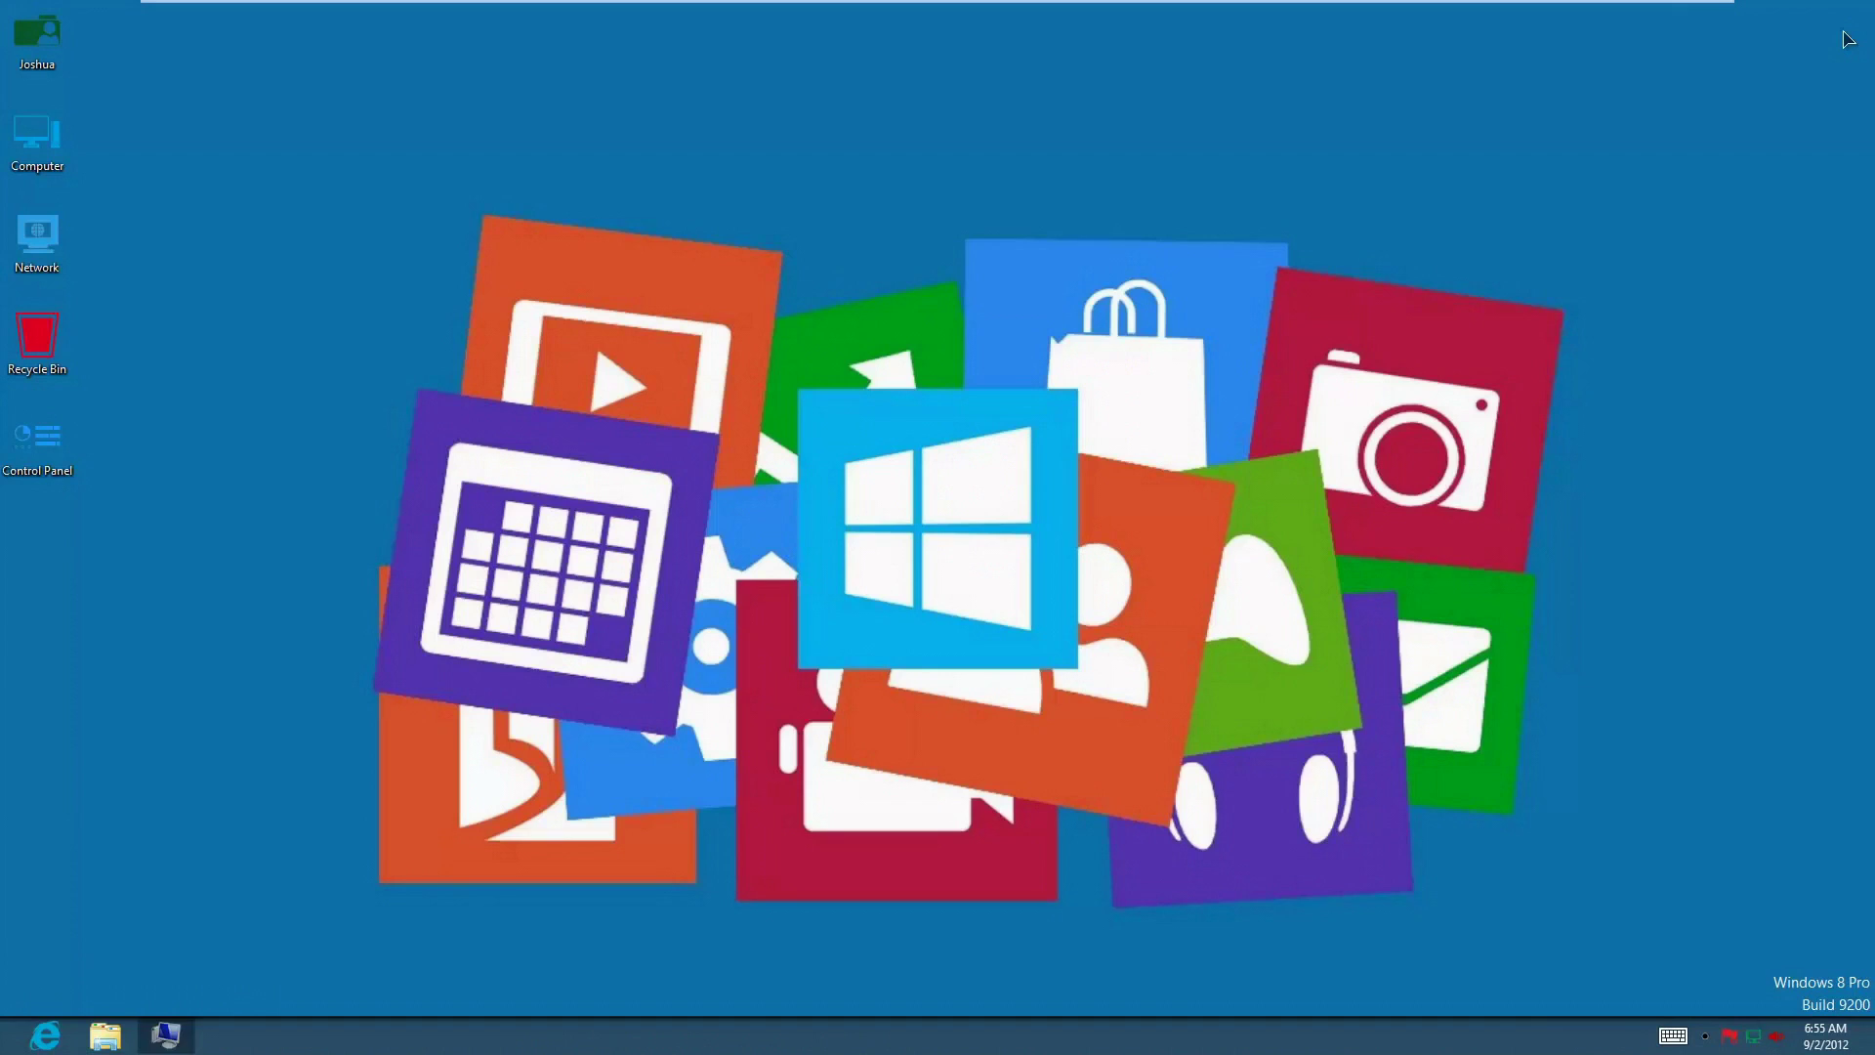
- In File Explorer, browse Libraries, the Joshua folder and Libraries, ending on Computer
left_click(105, 1036)
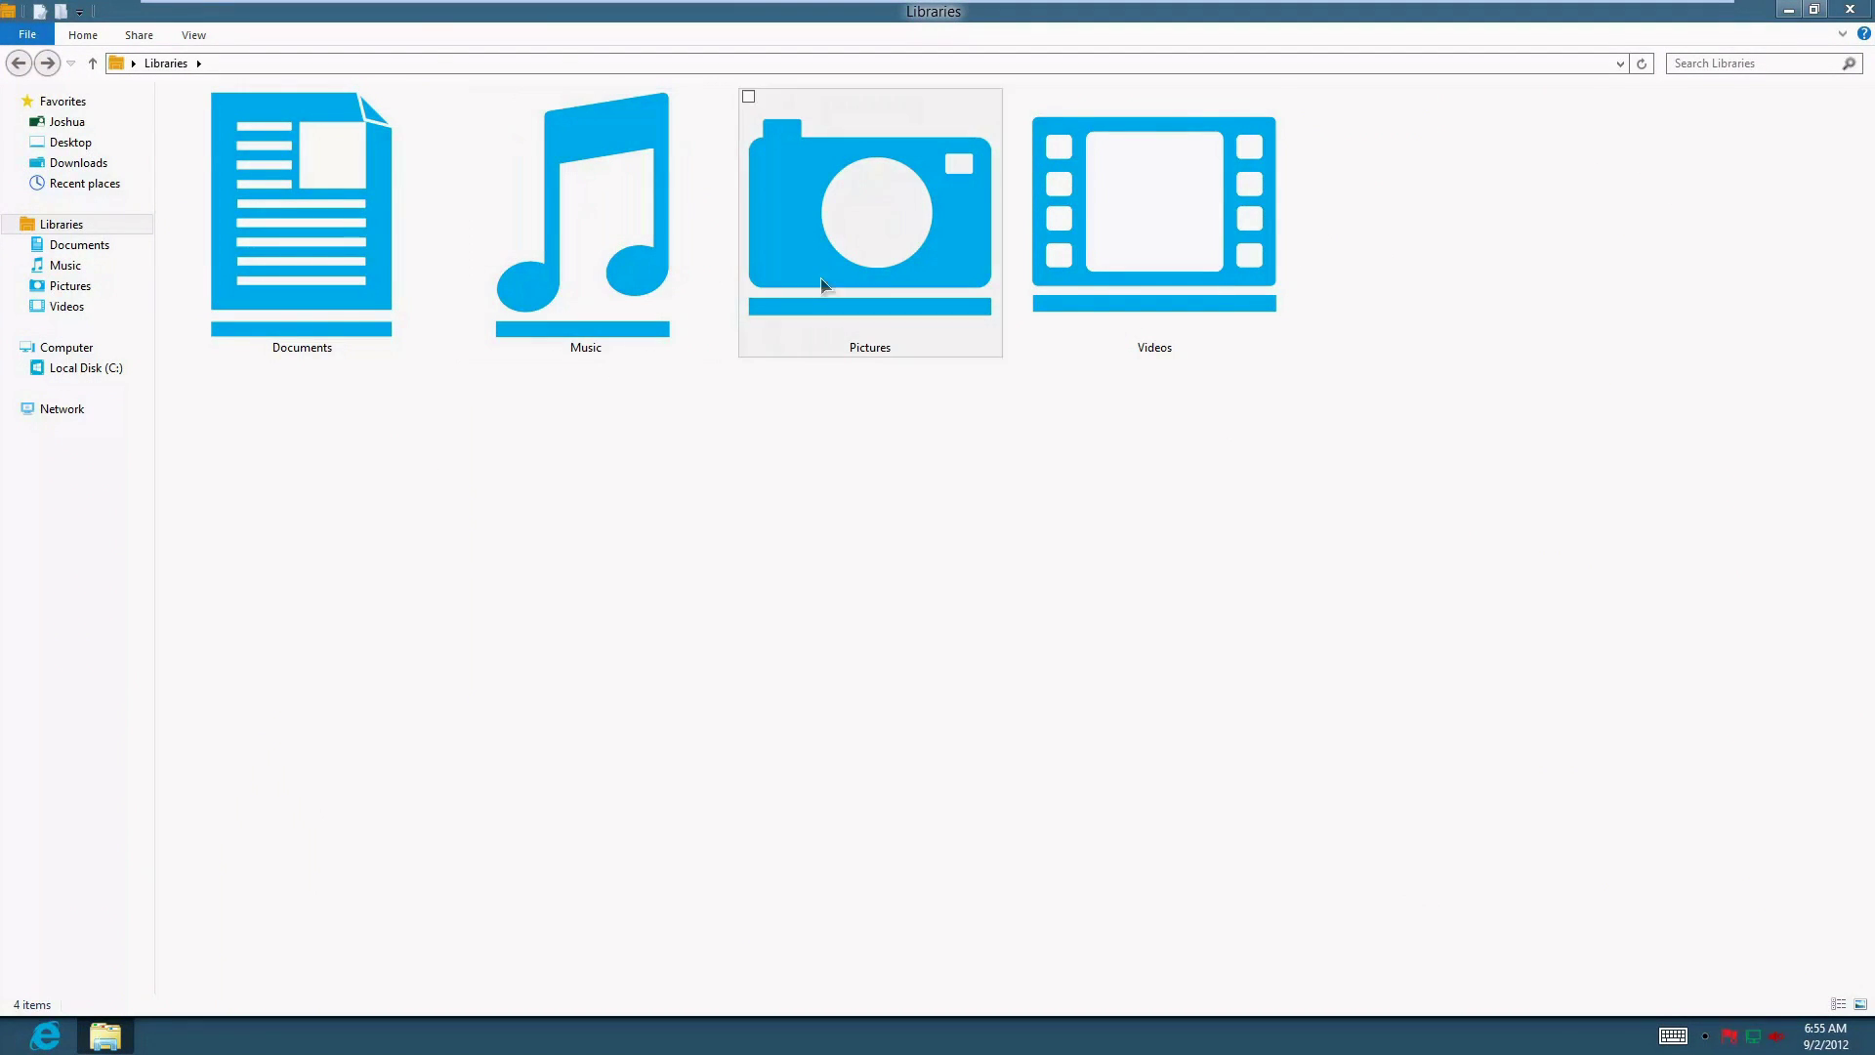
left_click(1223, 218)
left_click(991, 220)
left_click(1156, 534)
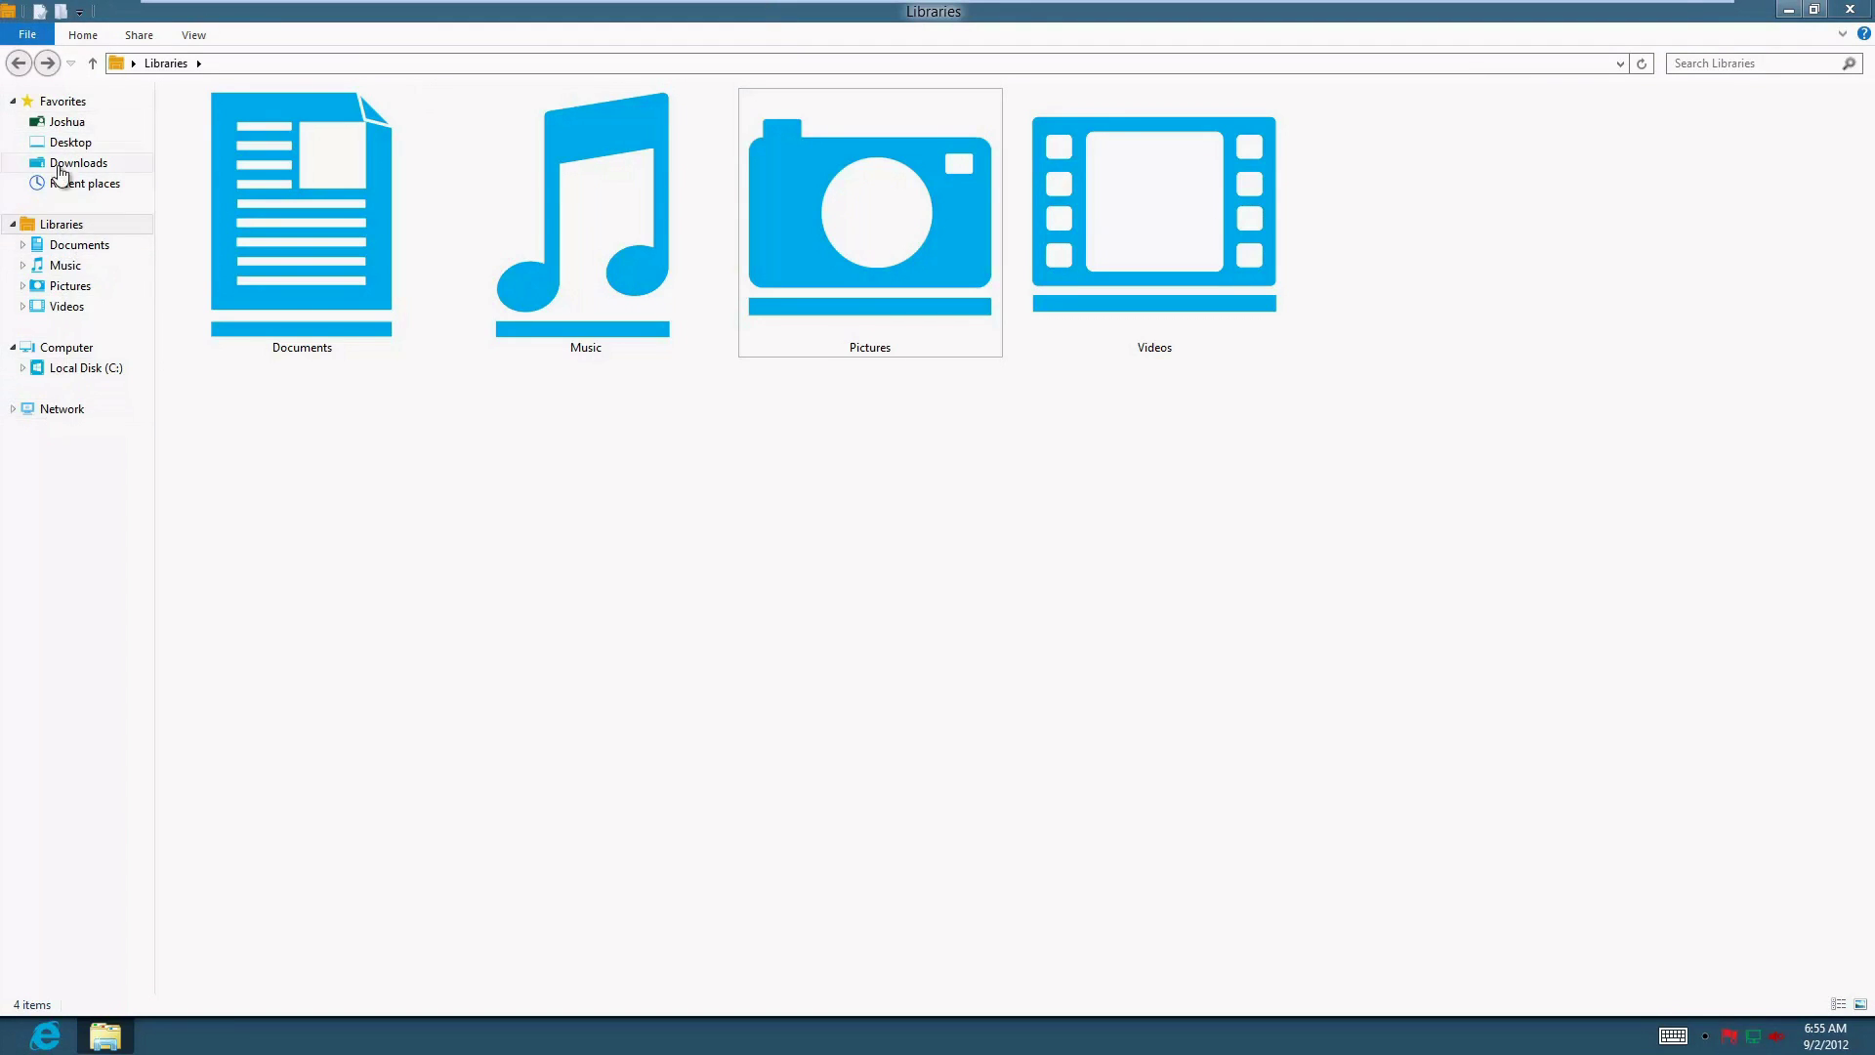
left_click(66, 123)
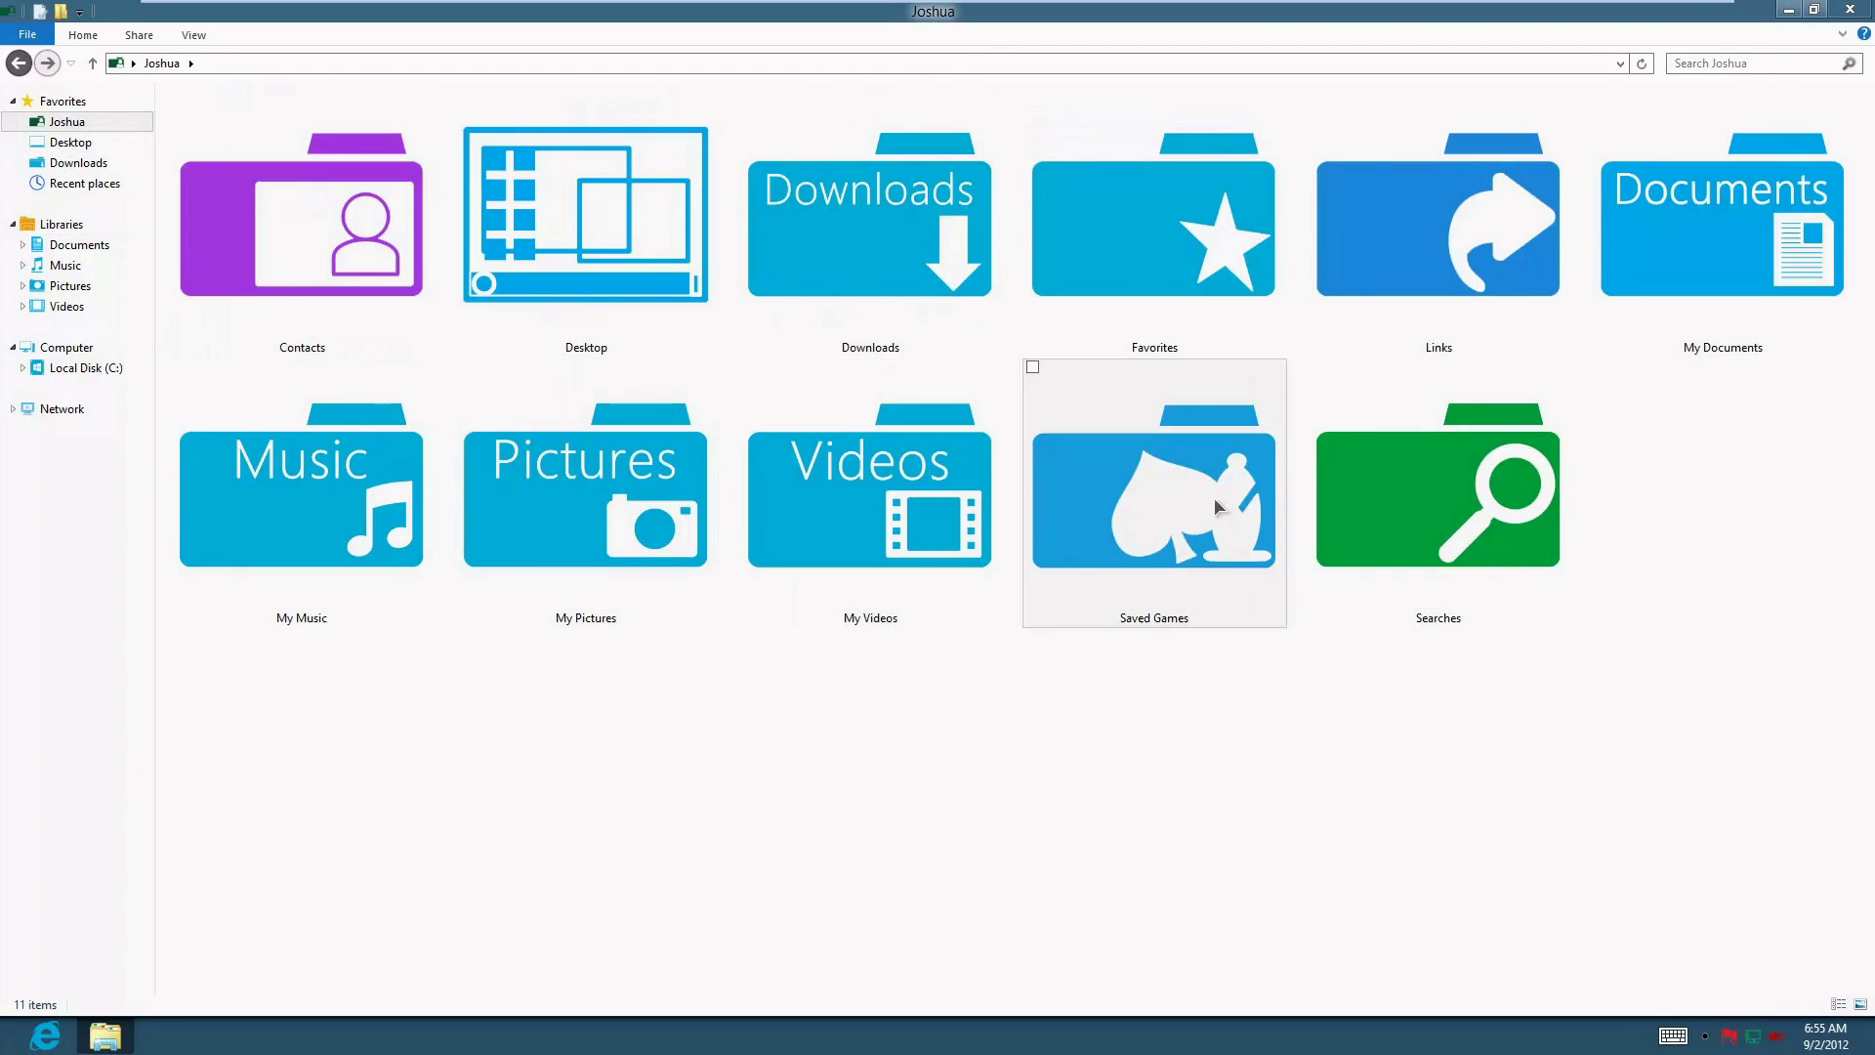
left_click(1494, 301)
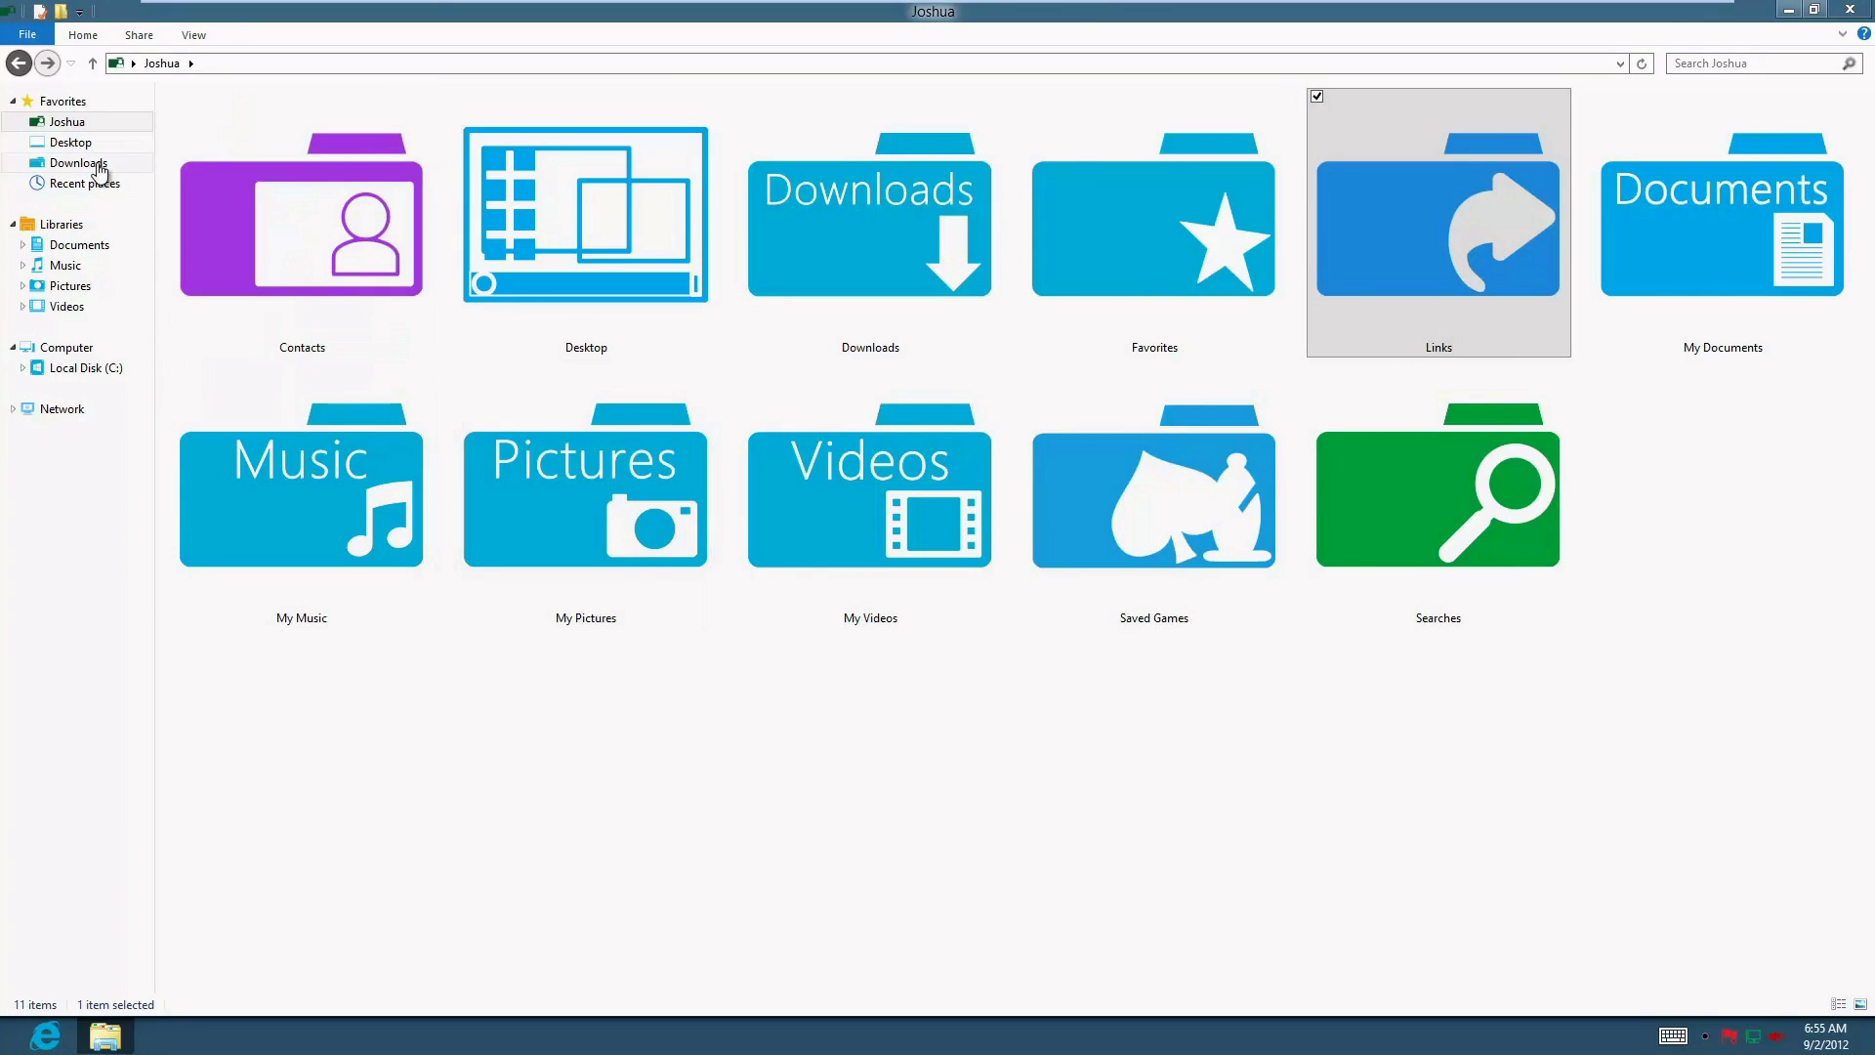
left_click(55, 227)
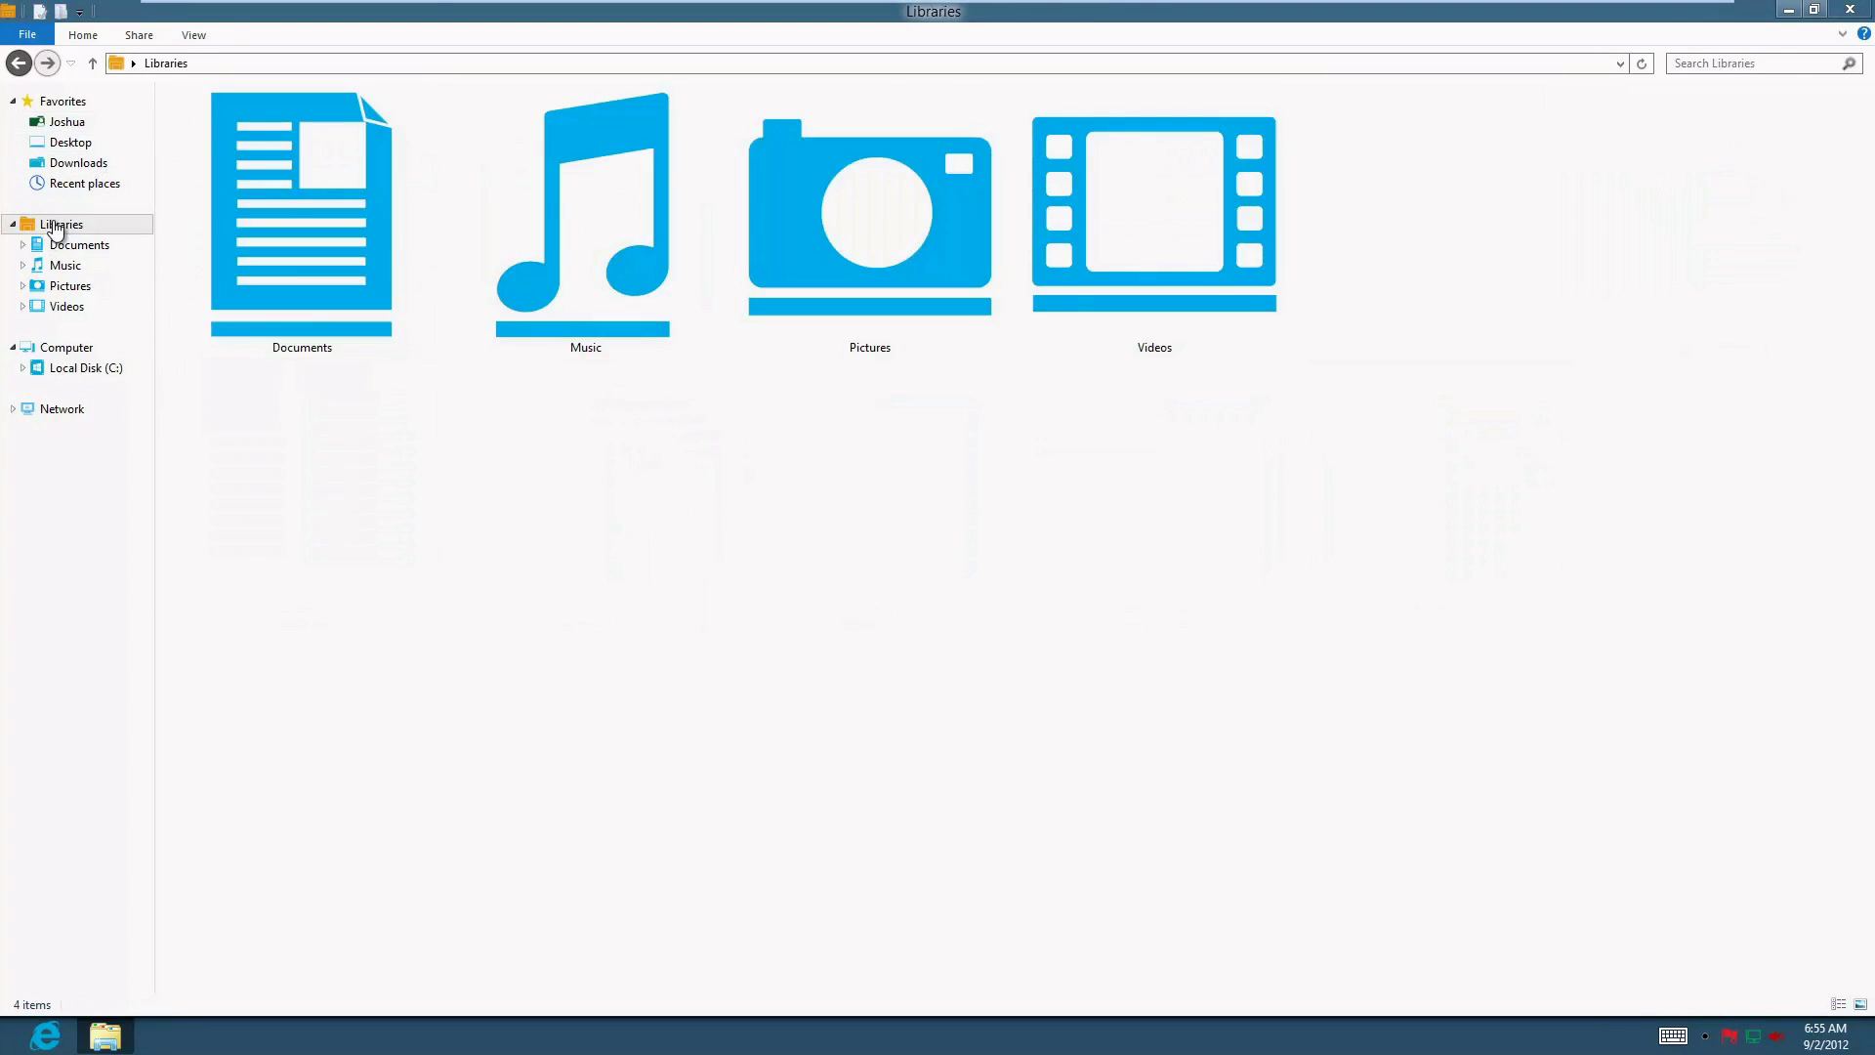
left_click(59, 348)
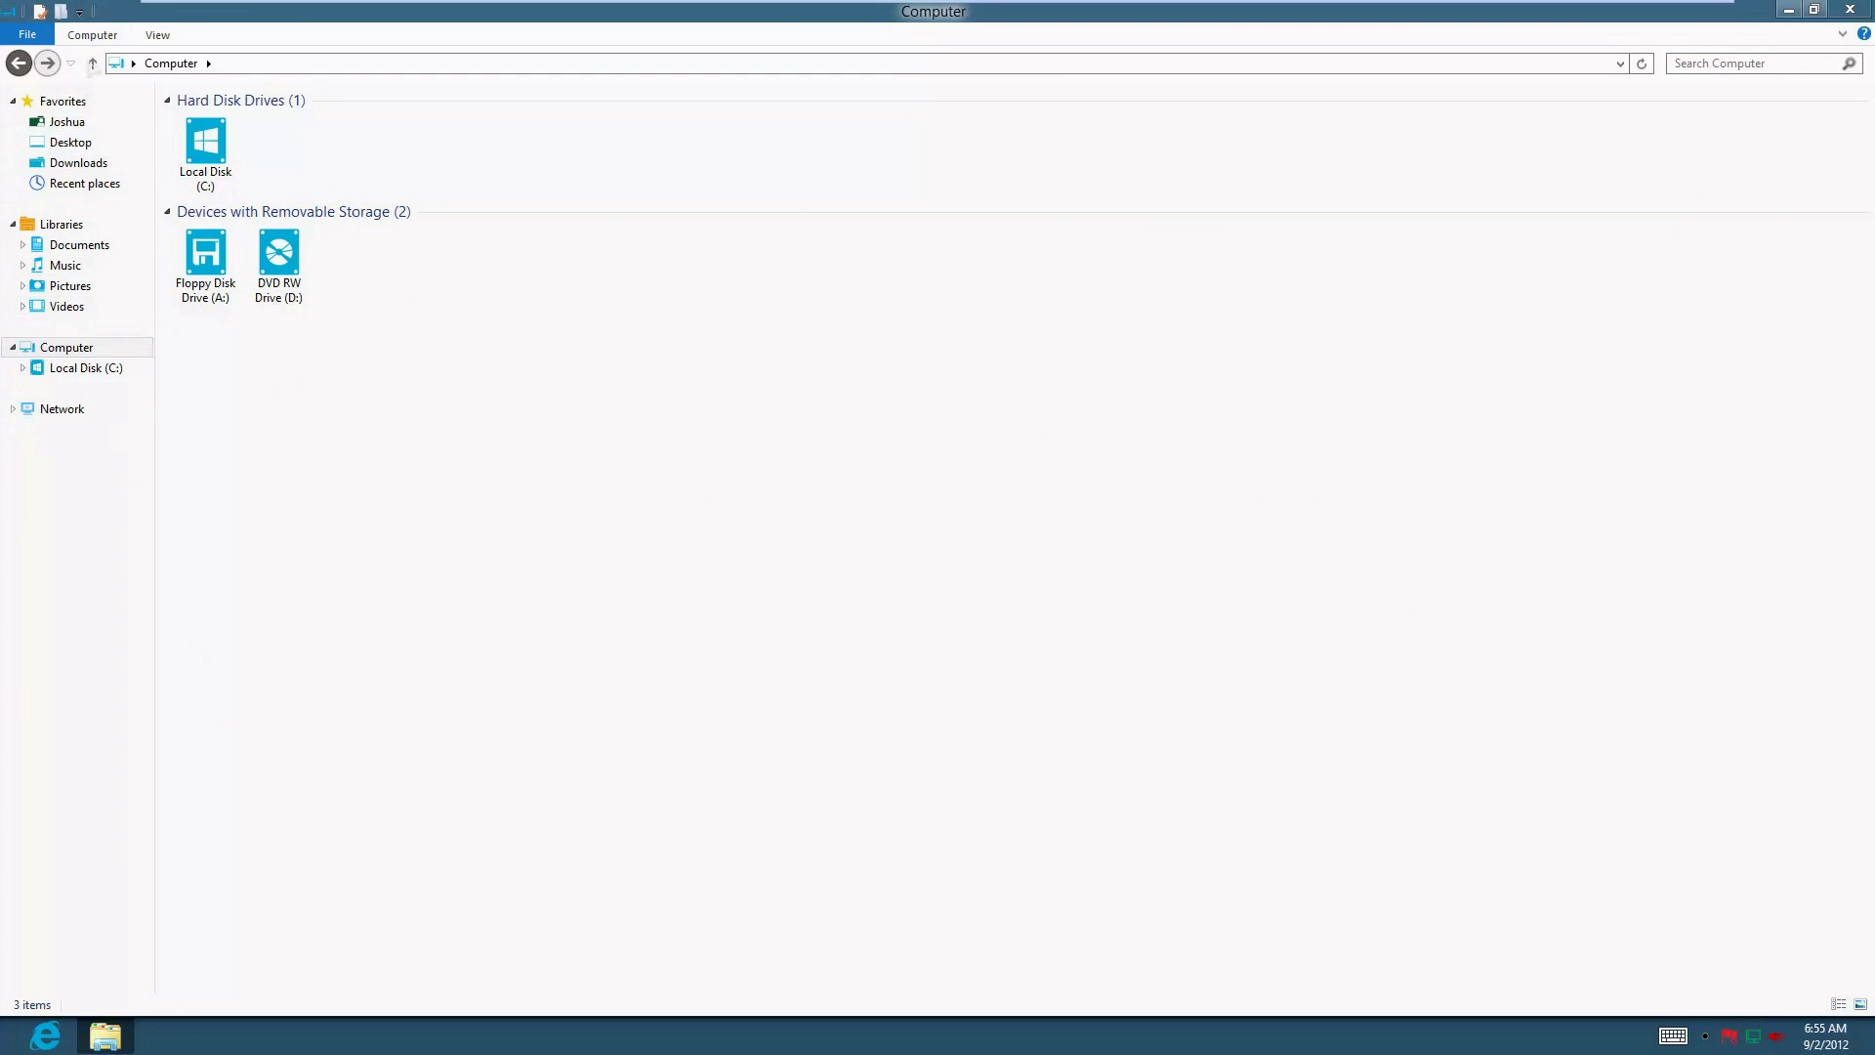
- Go from System properties to Control Panel, set View by to Large icons, and close it
left_click(91, 36)
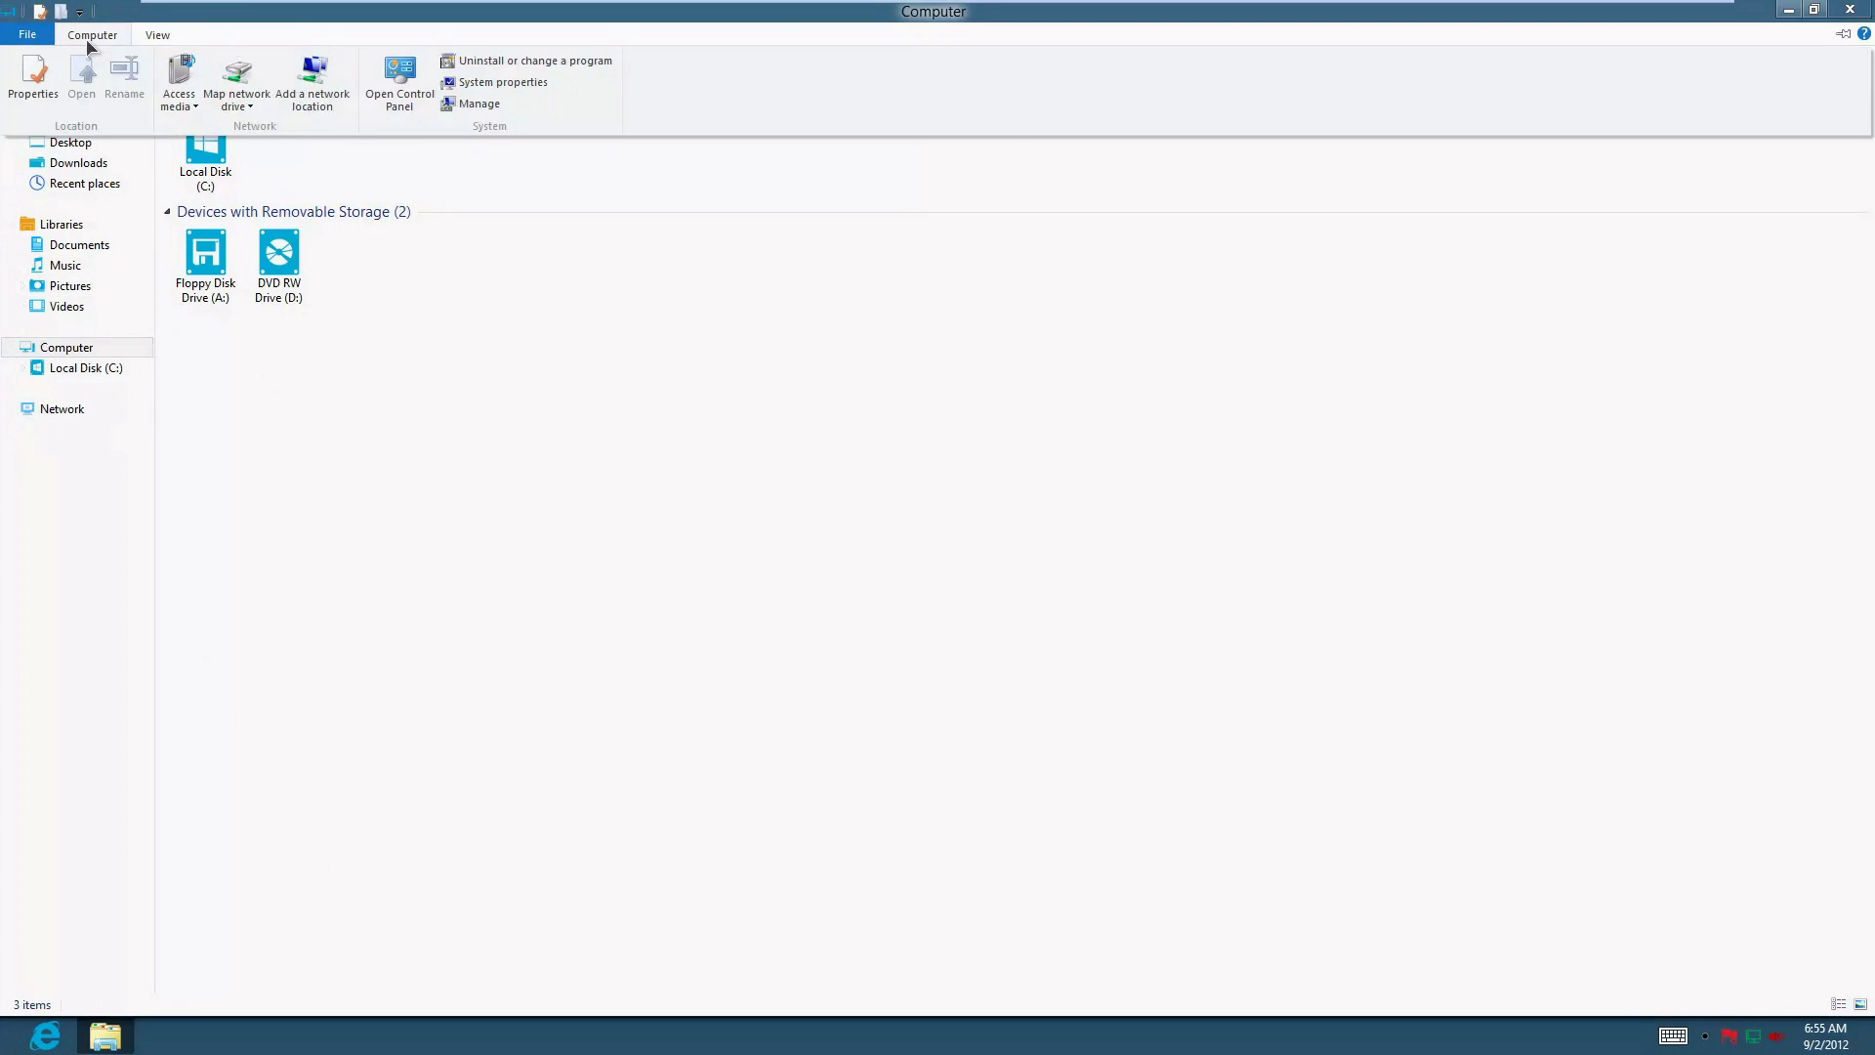
left_click(504, 82)
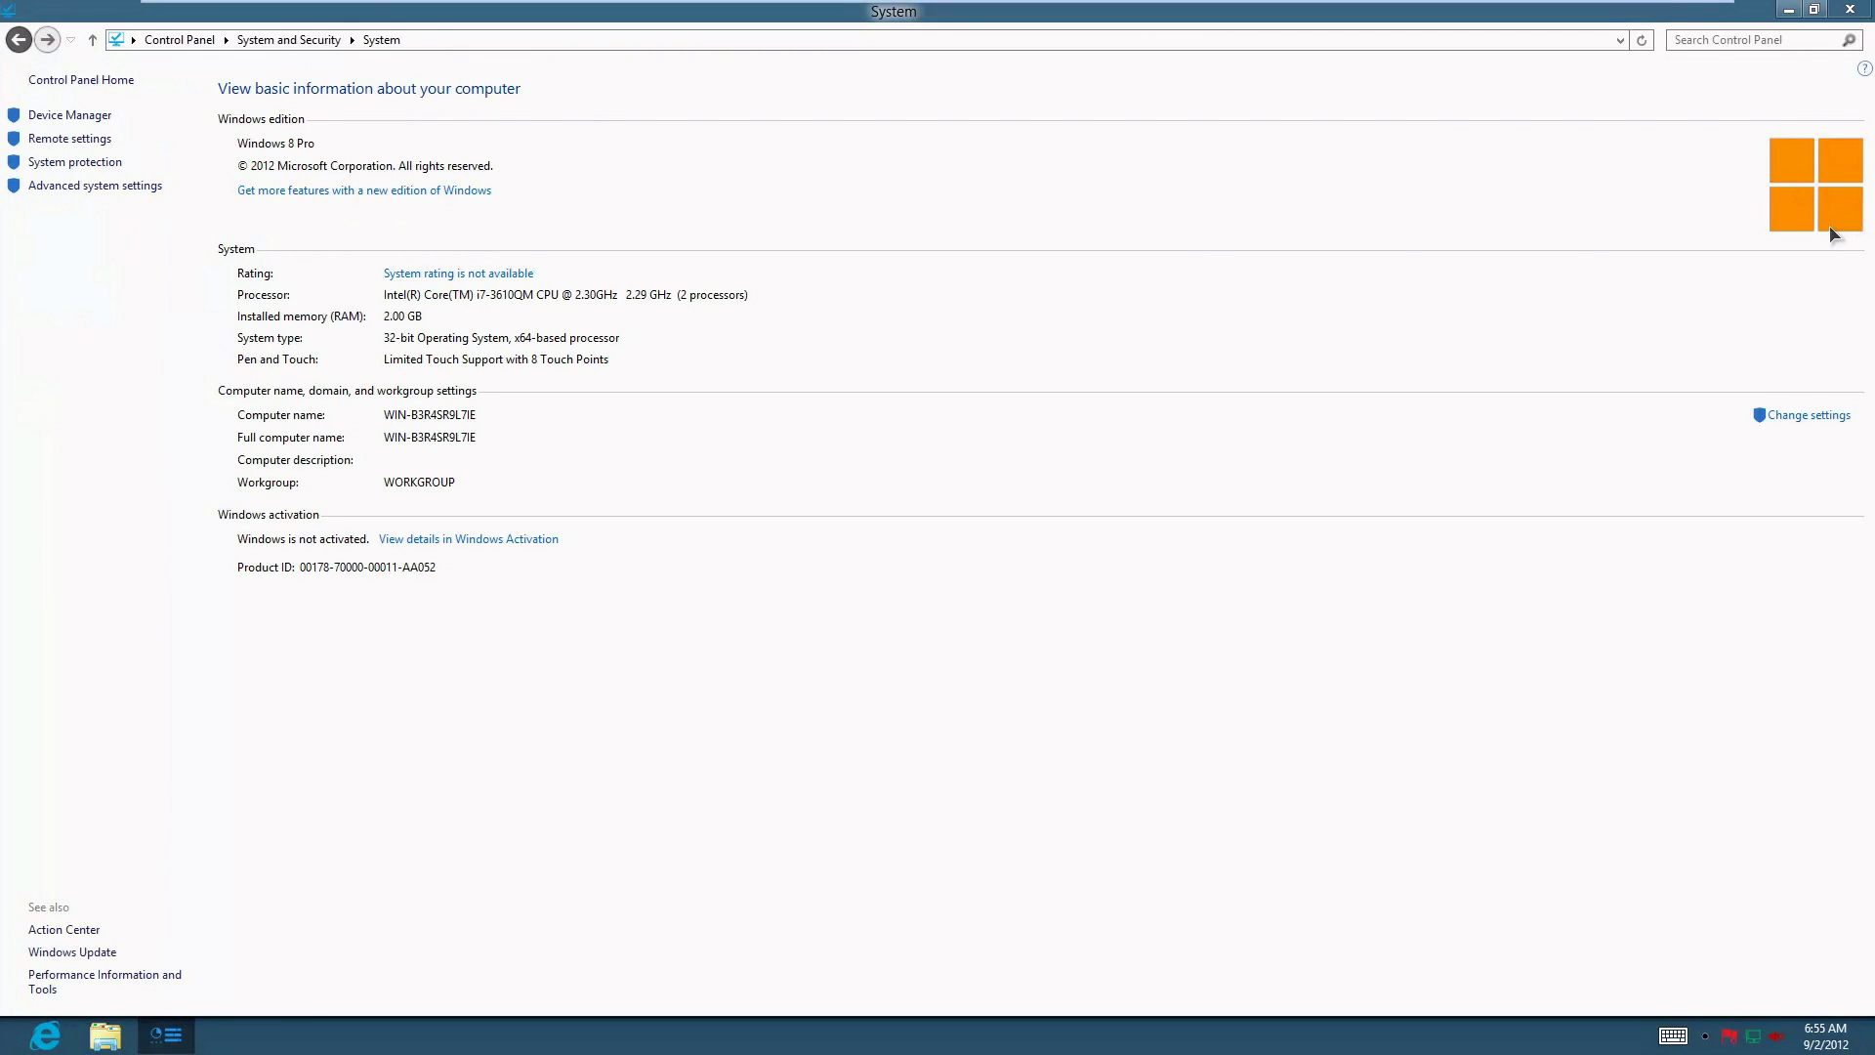
left_click(169, 43)
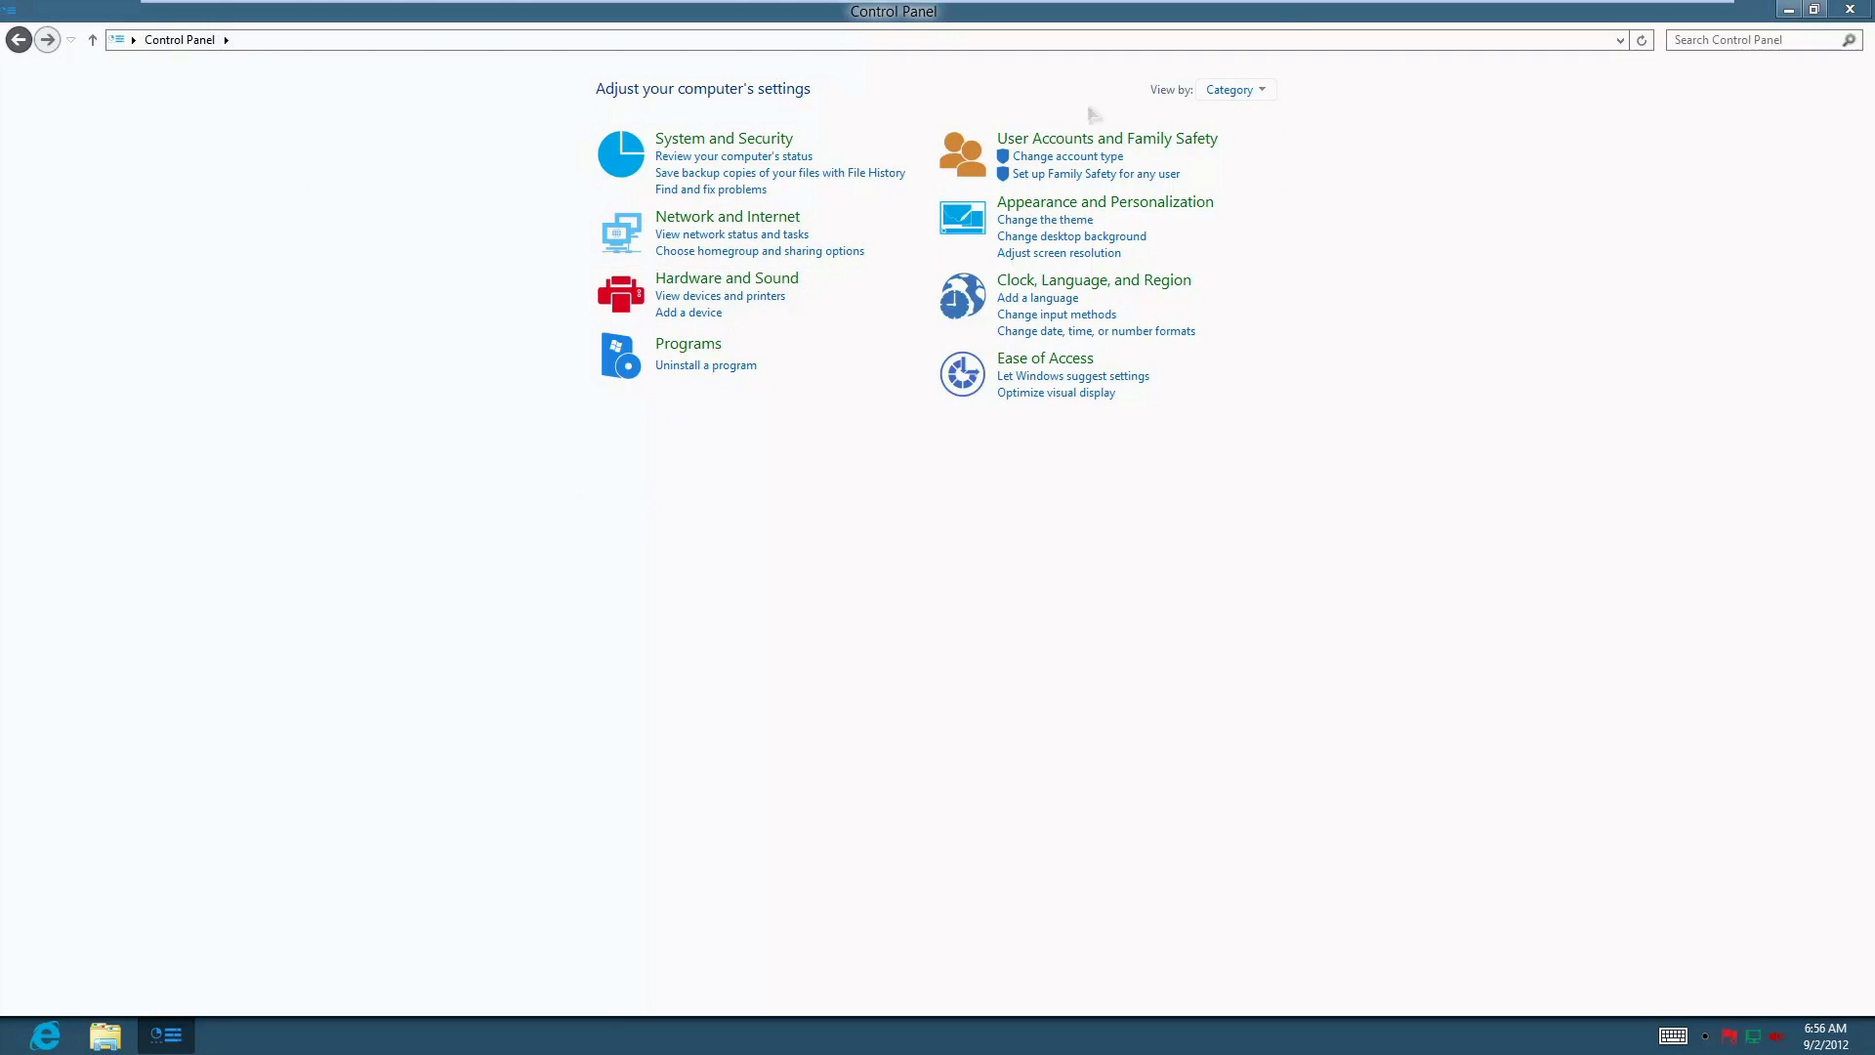
left_click(1233, 89)
left_click(1228, 143)
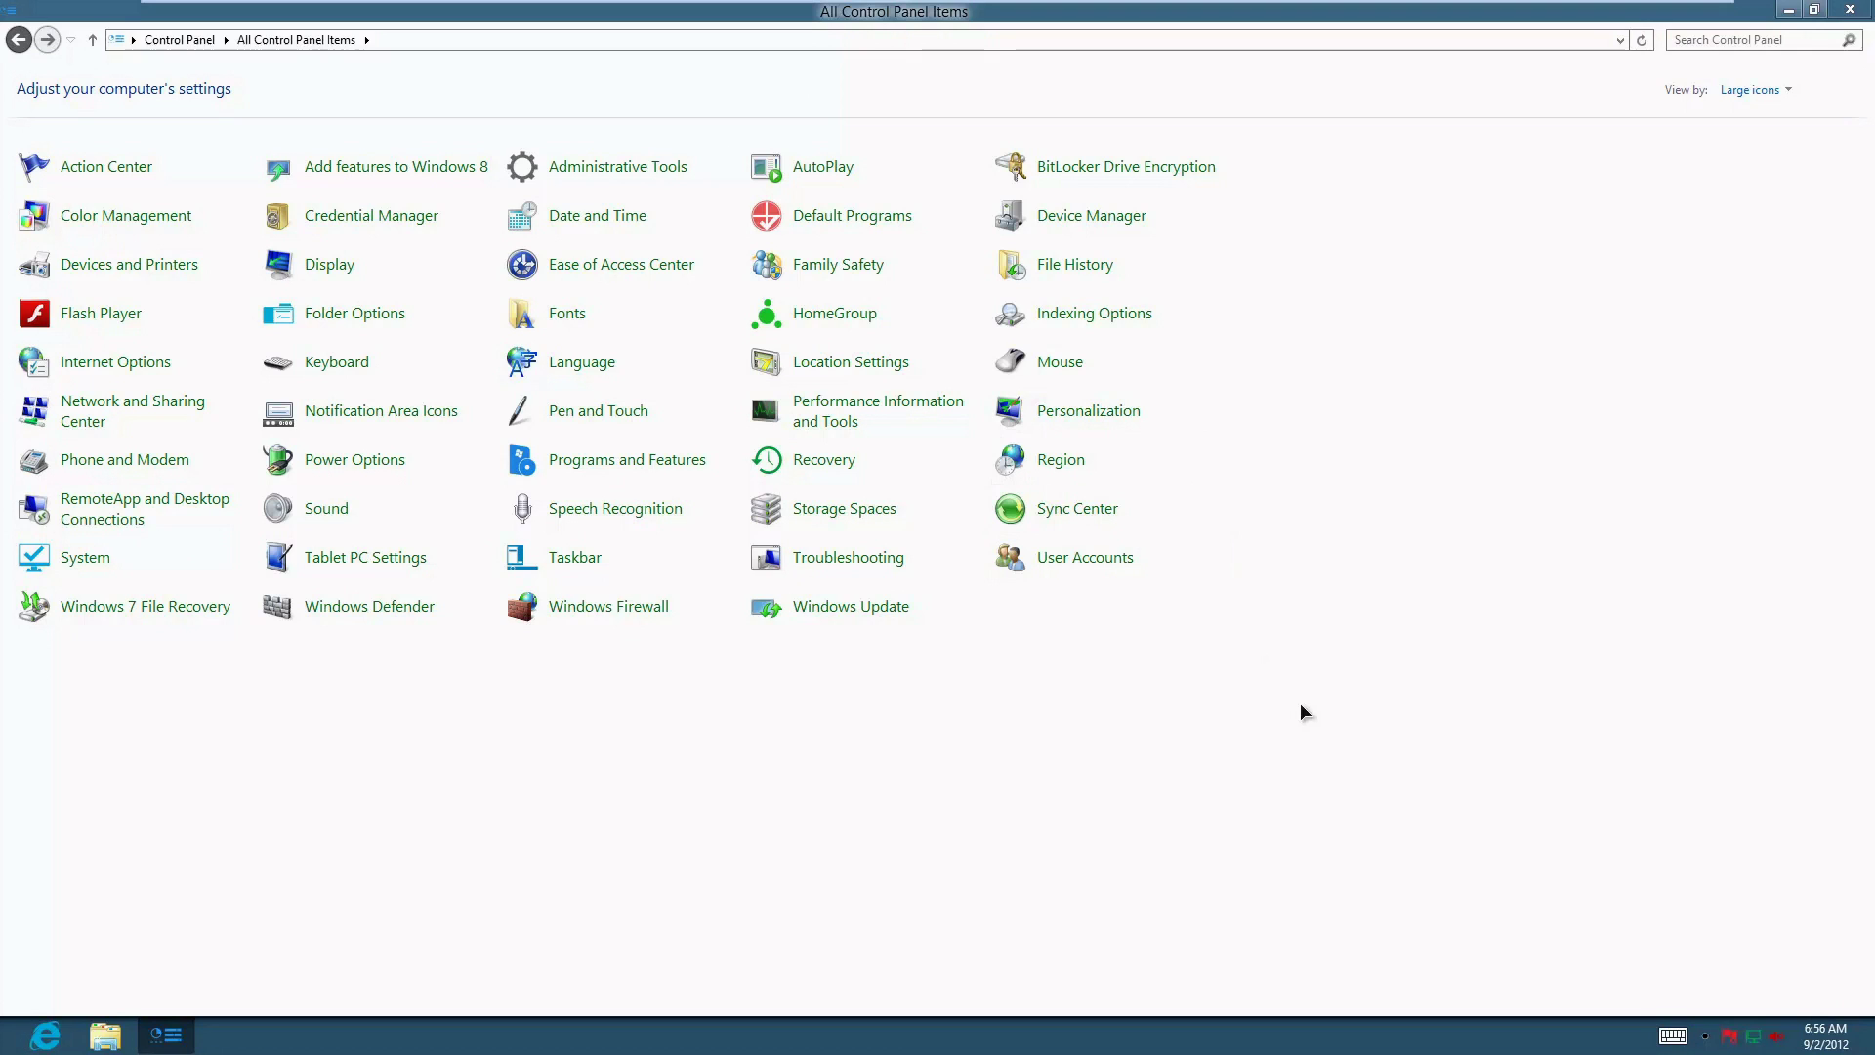
left_click(1855, 8)
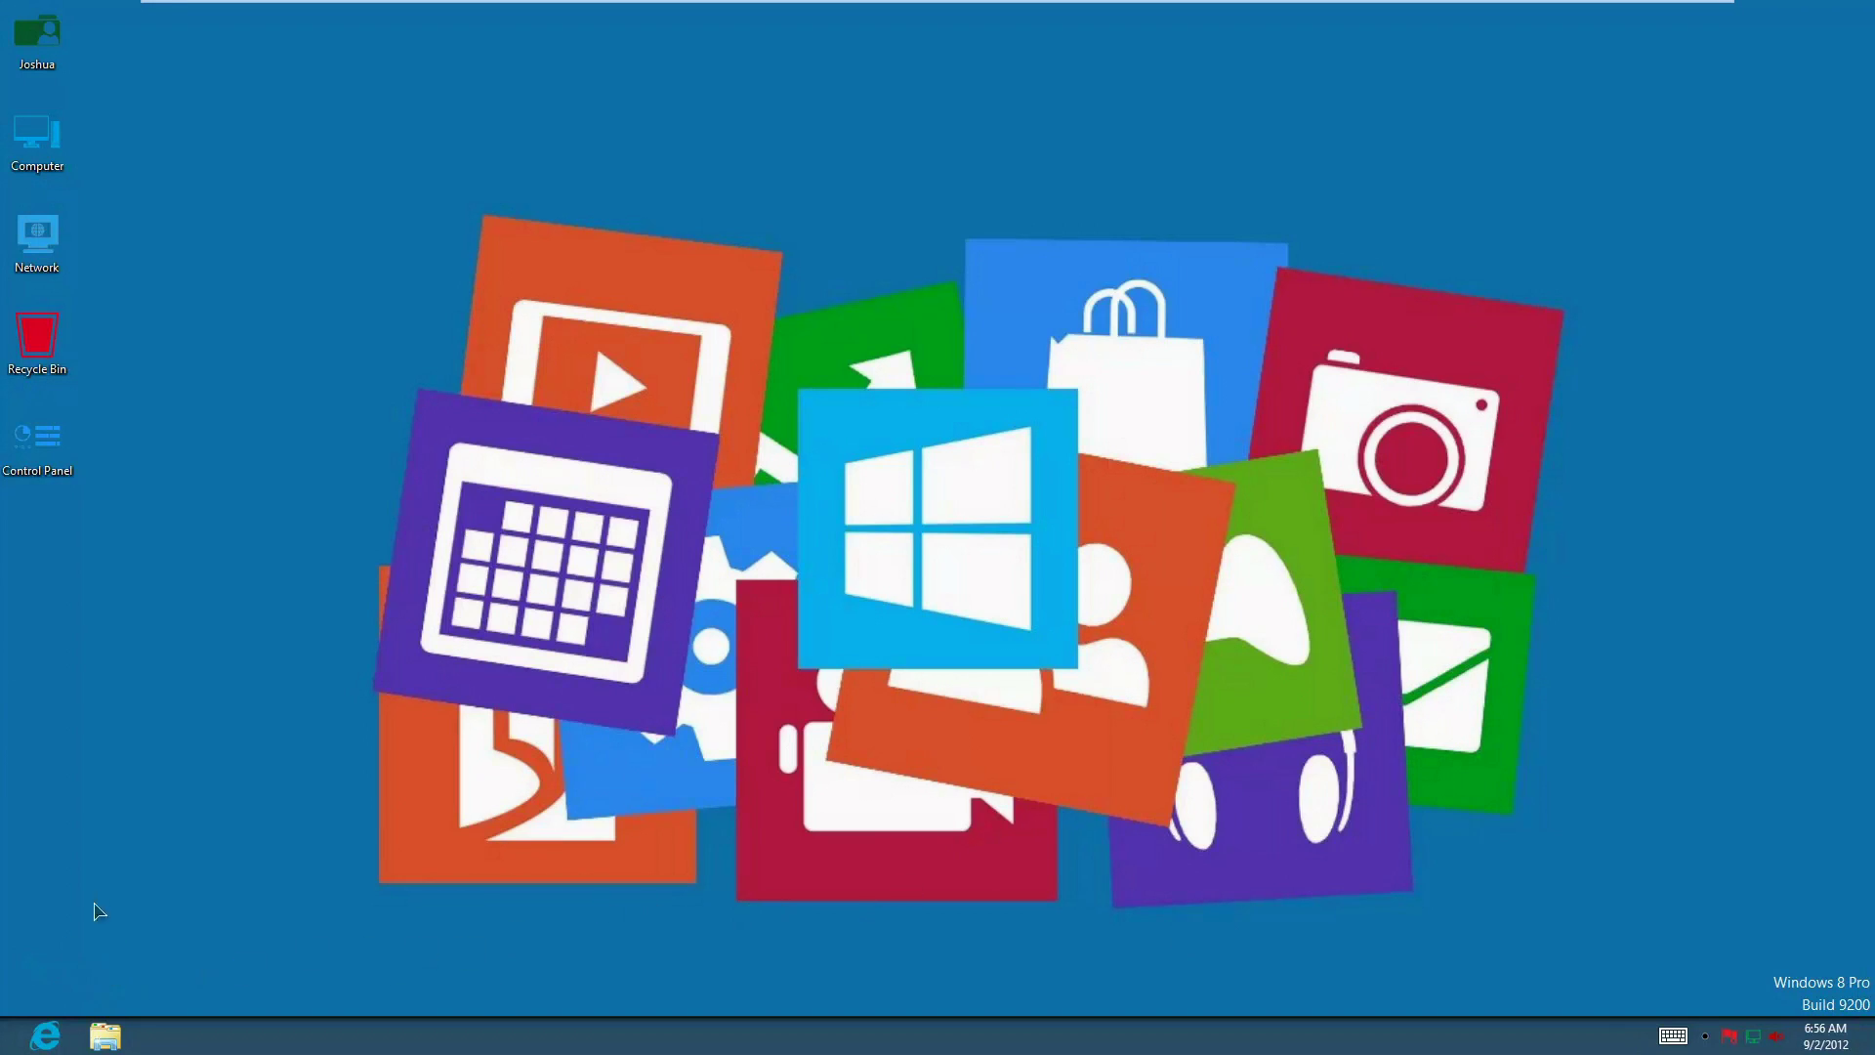
- Run Metro_Skin_Pack_4.0-X86 from Downloads as administrator and approve the UAC prompt
left_click(105, 1035)
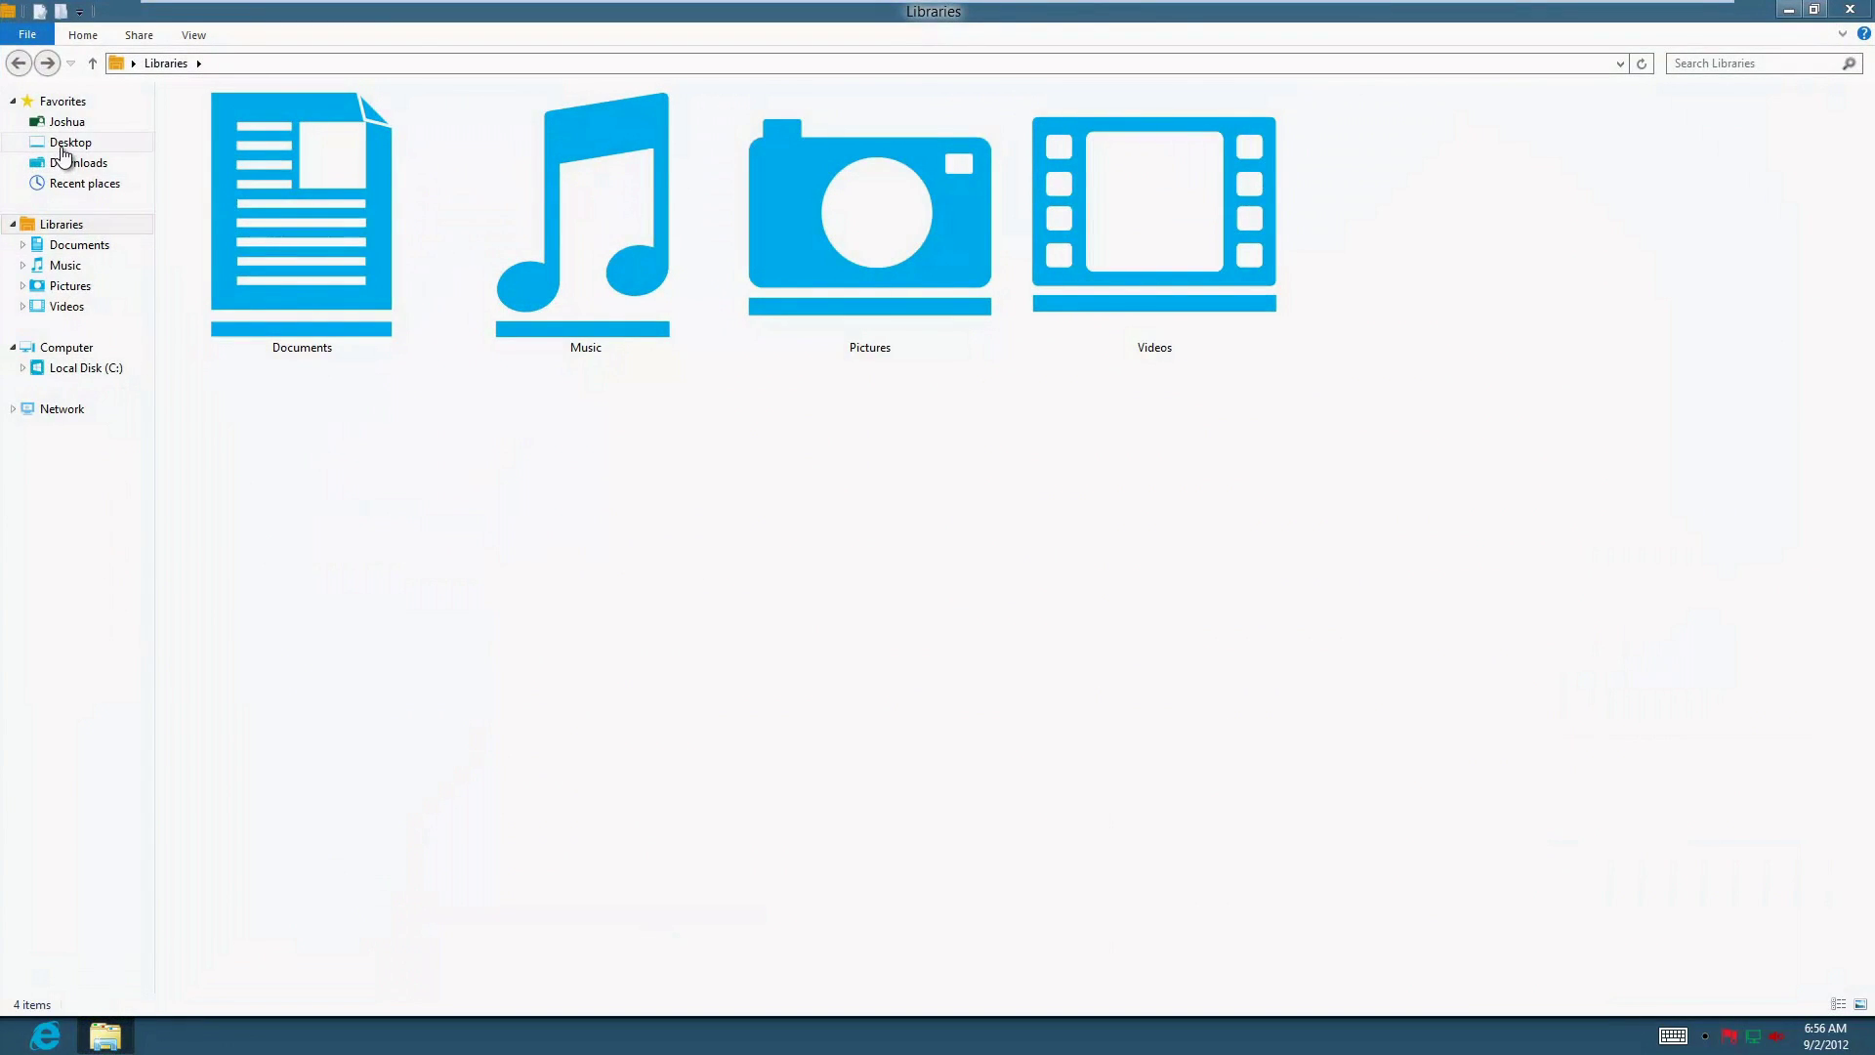
left_click(64, 159)
left_click(283, 290)
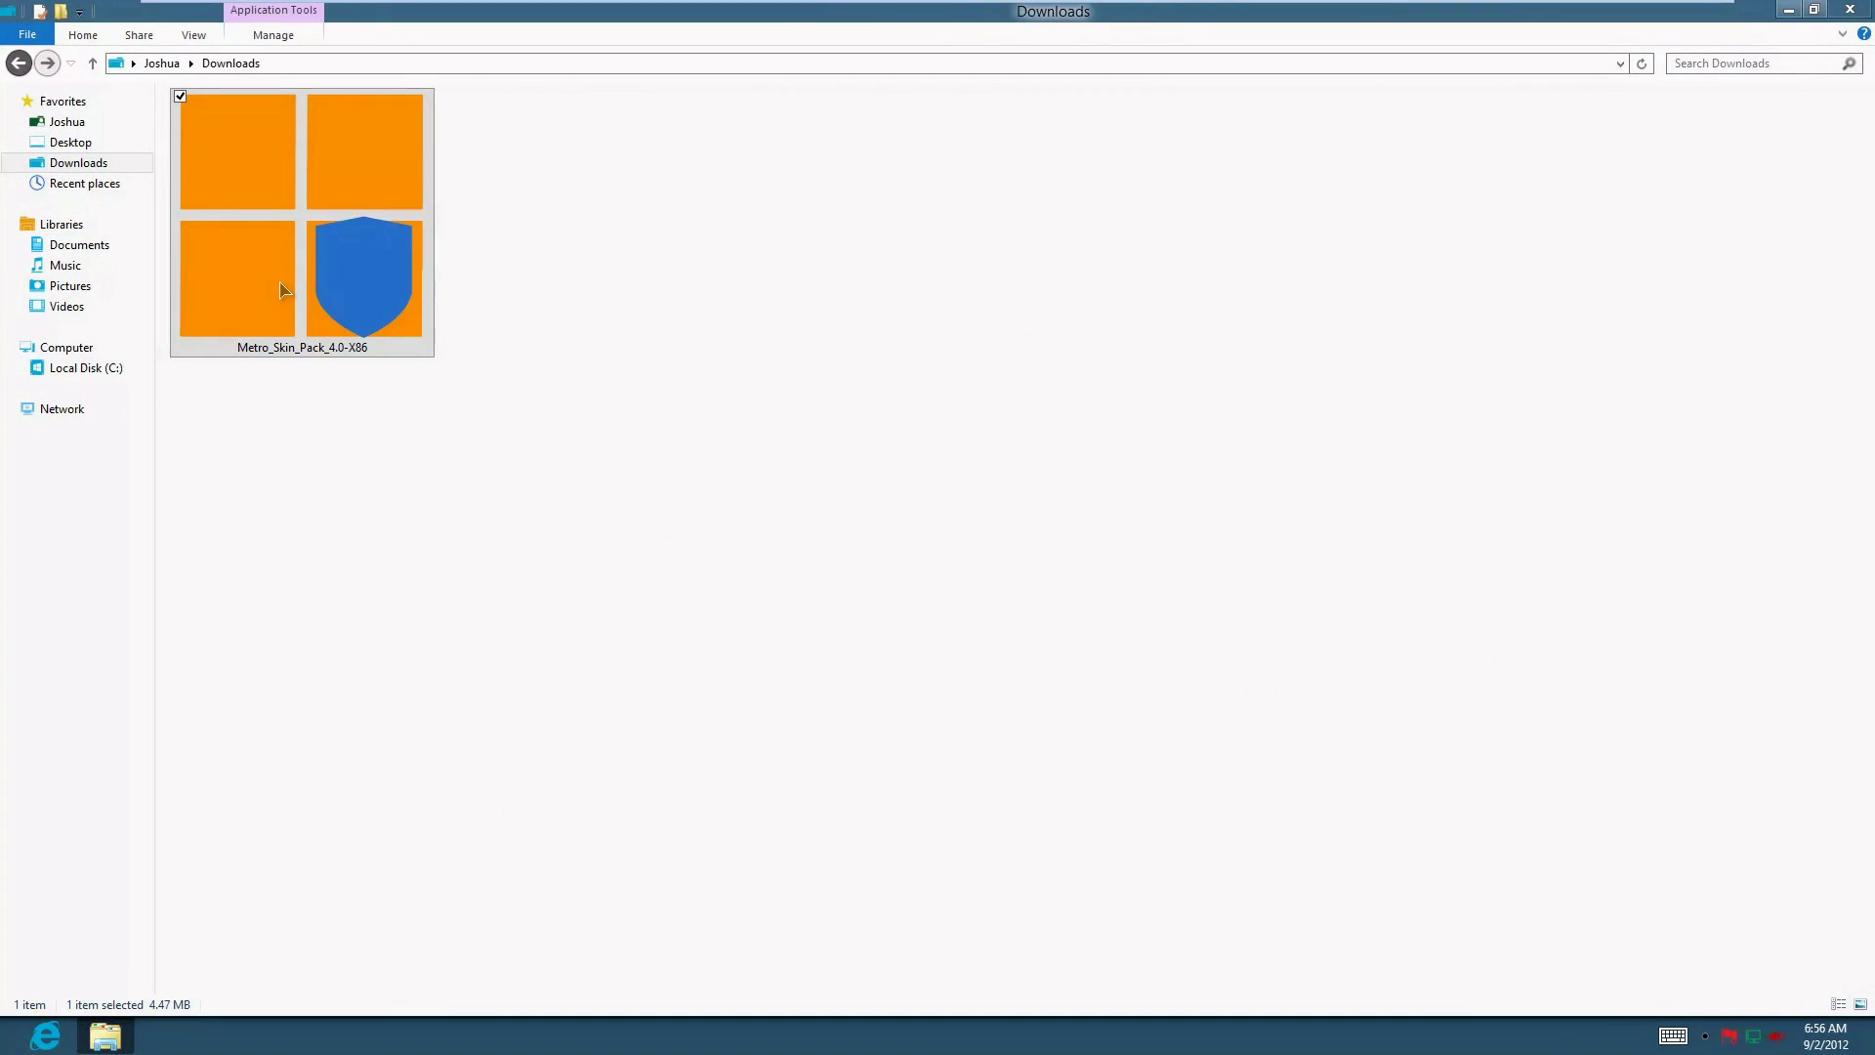
right_click(284, 290)
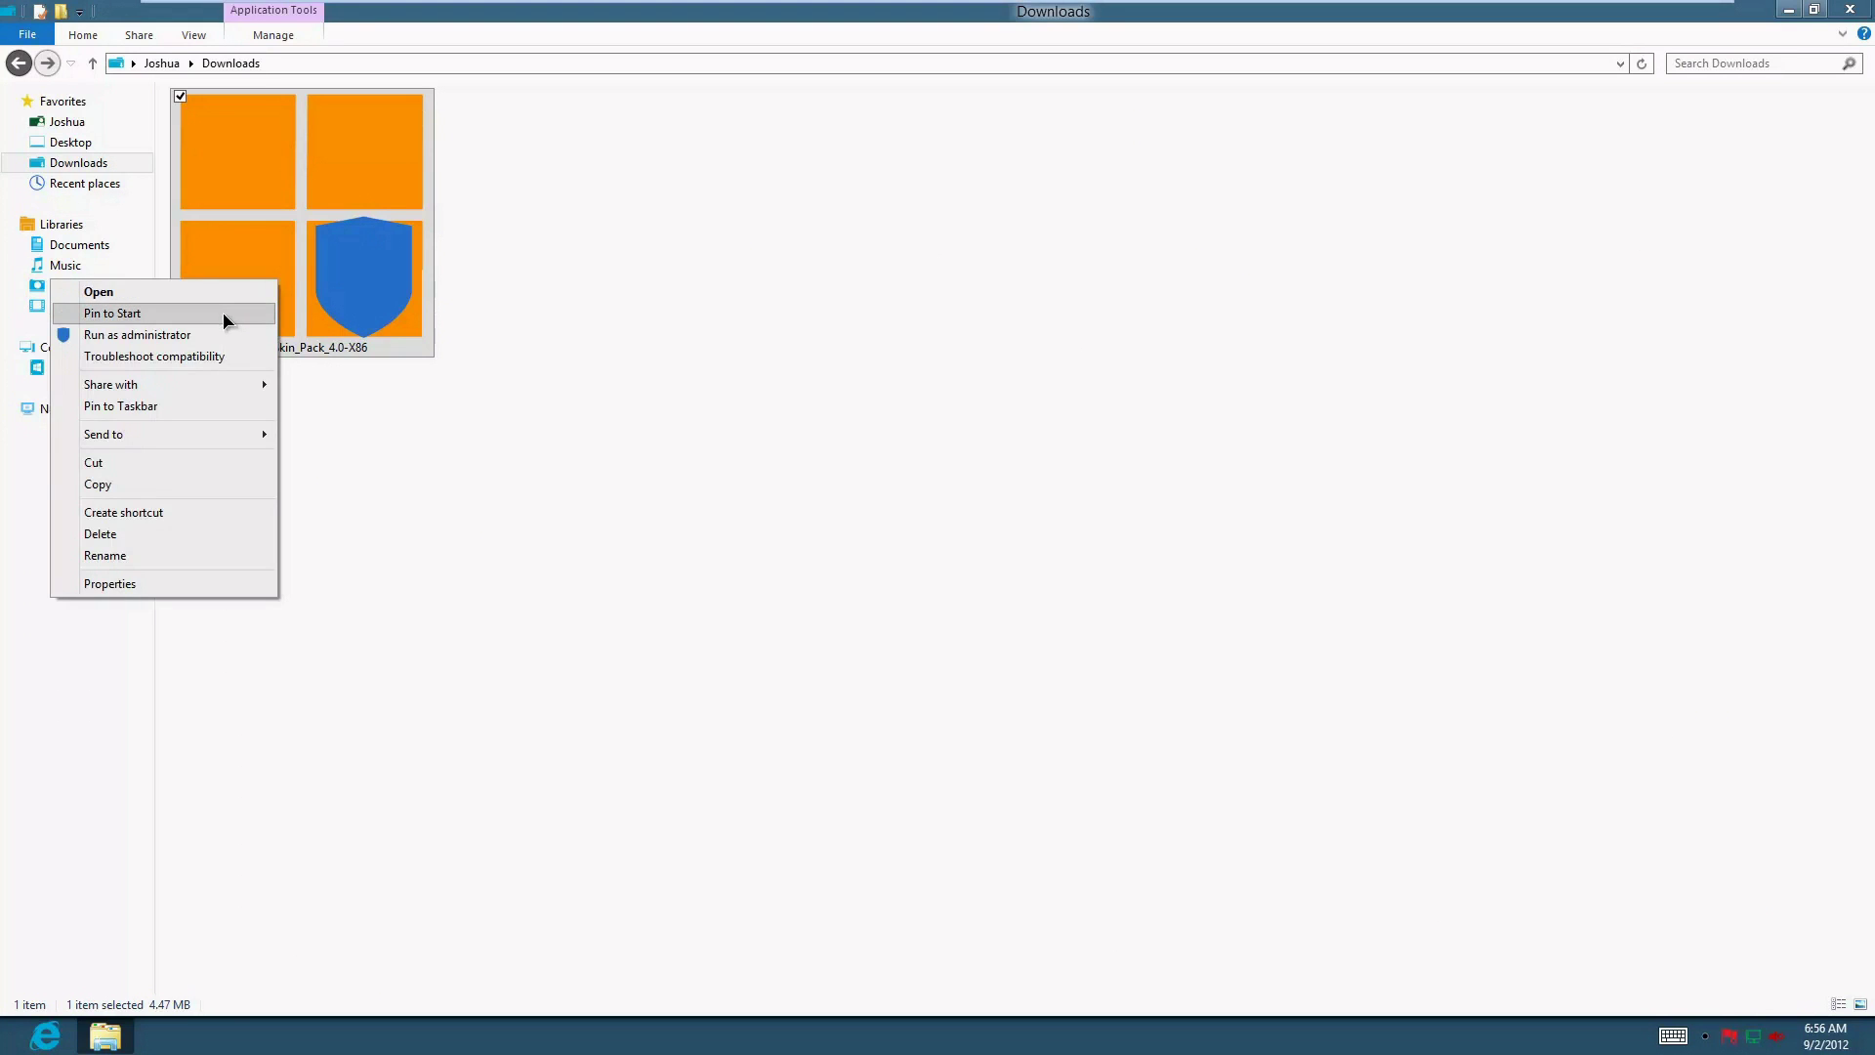
left_click(259, 333)
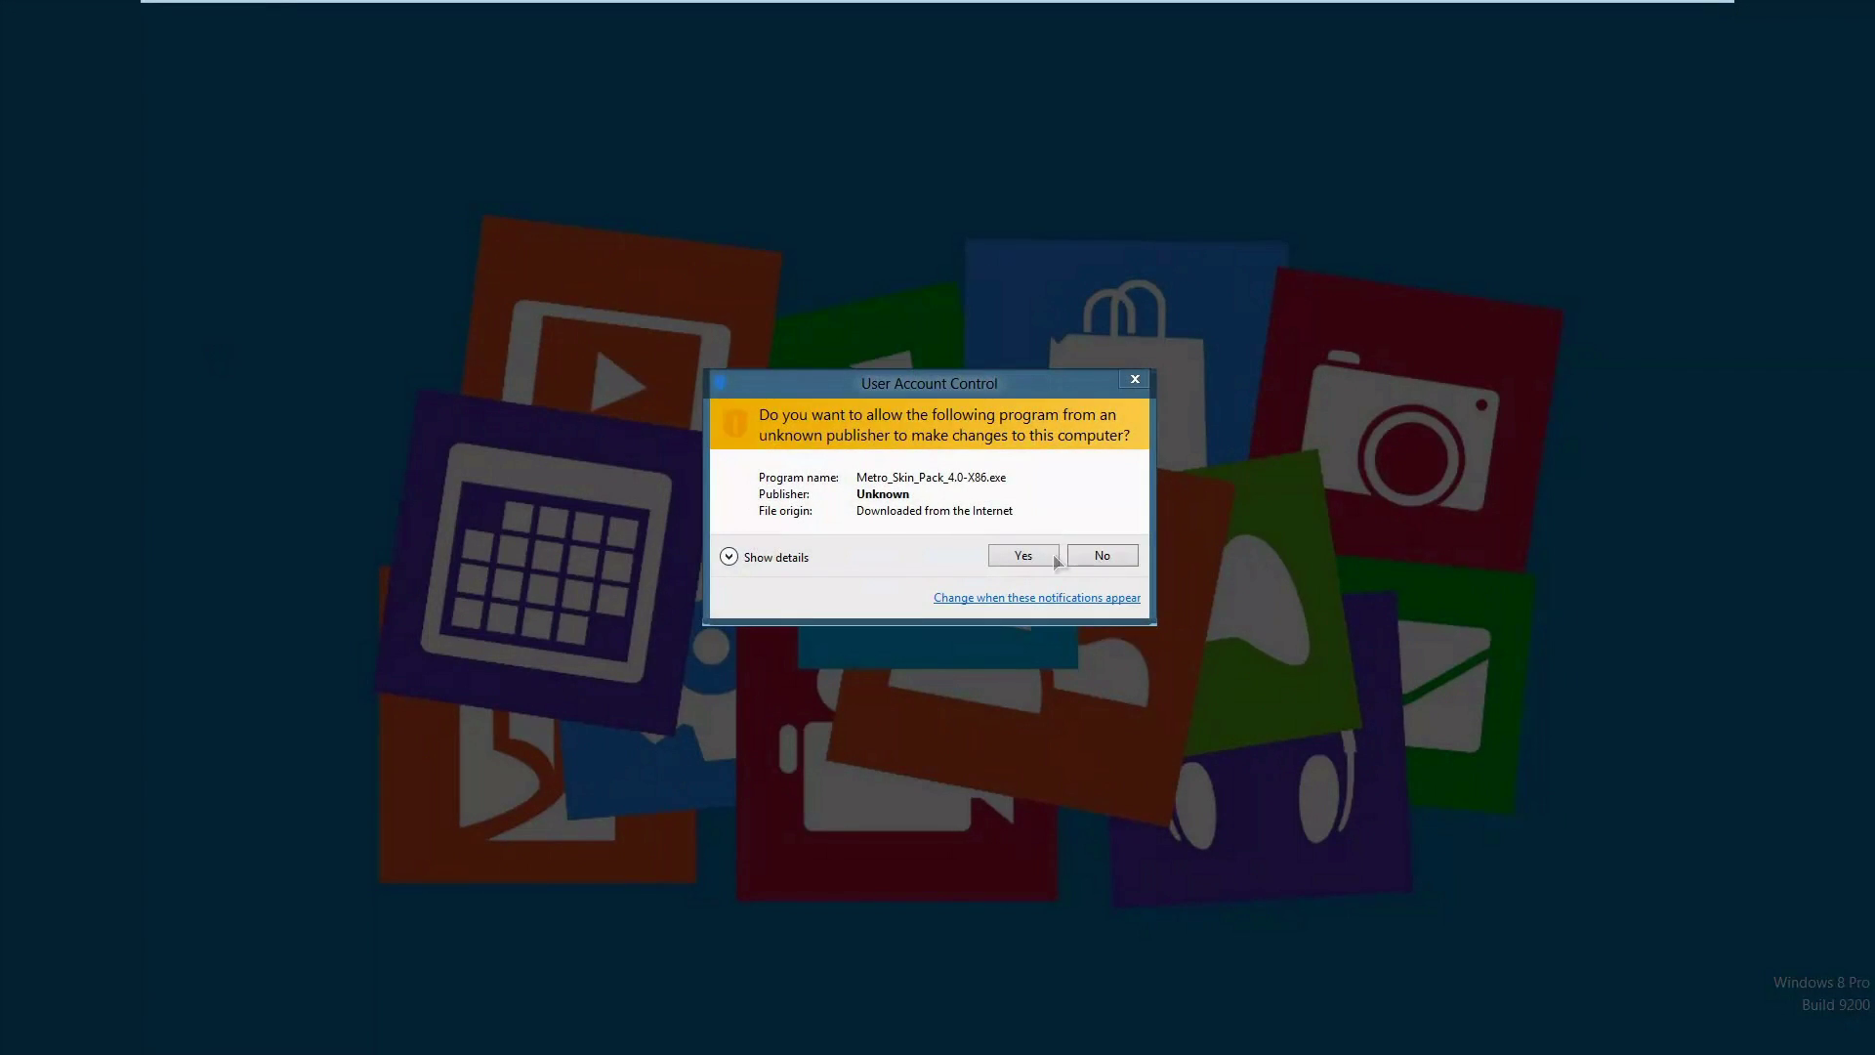
left_click(1050, 553)
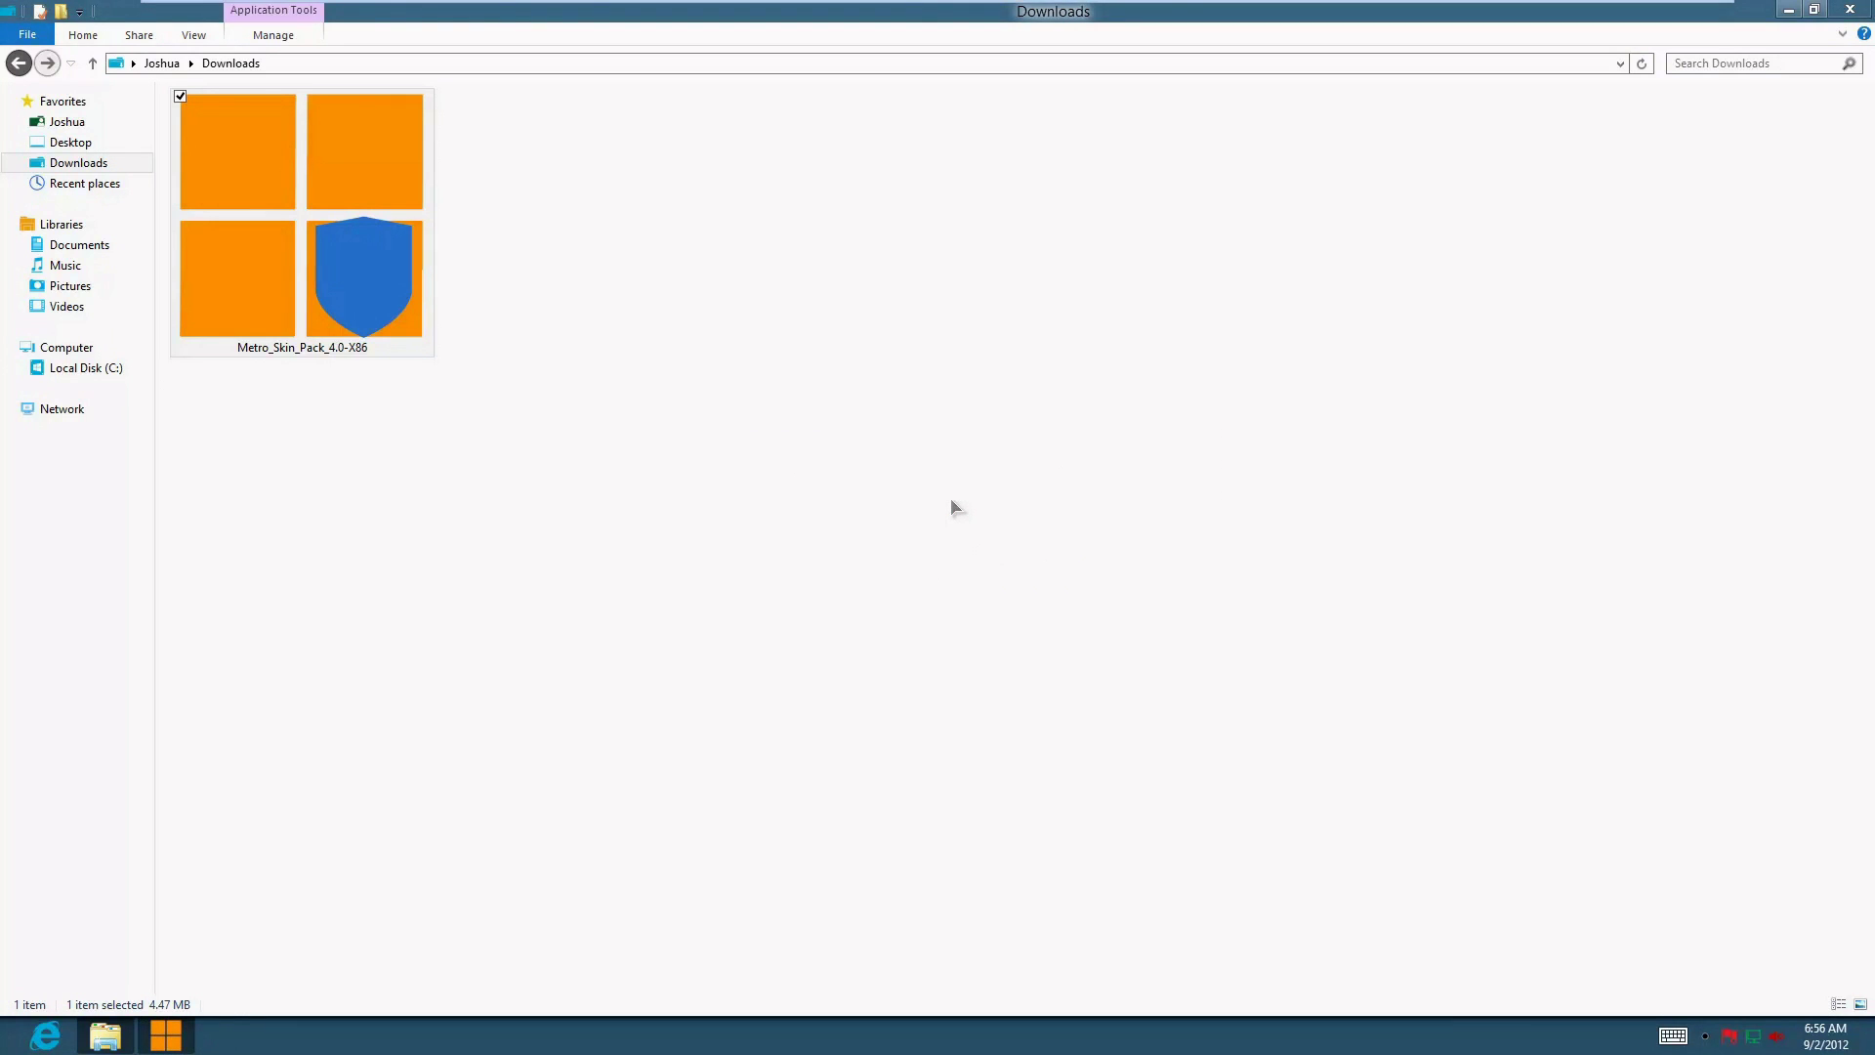
- Accept the license terms and untick Install IncrediBar in Metro Skin Pack Setup
left_click(1789, 9)
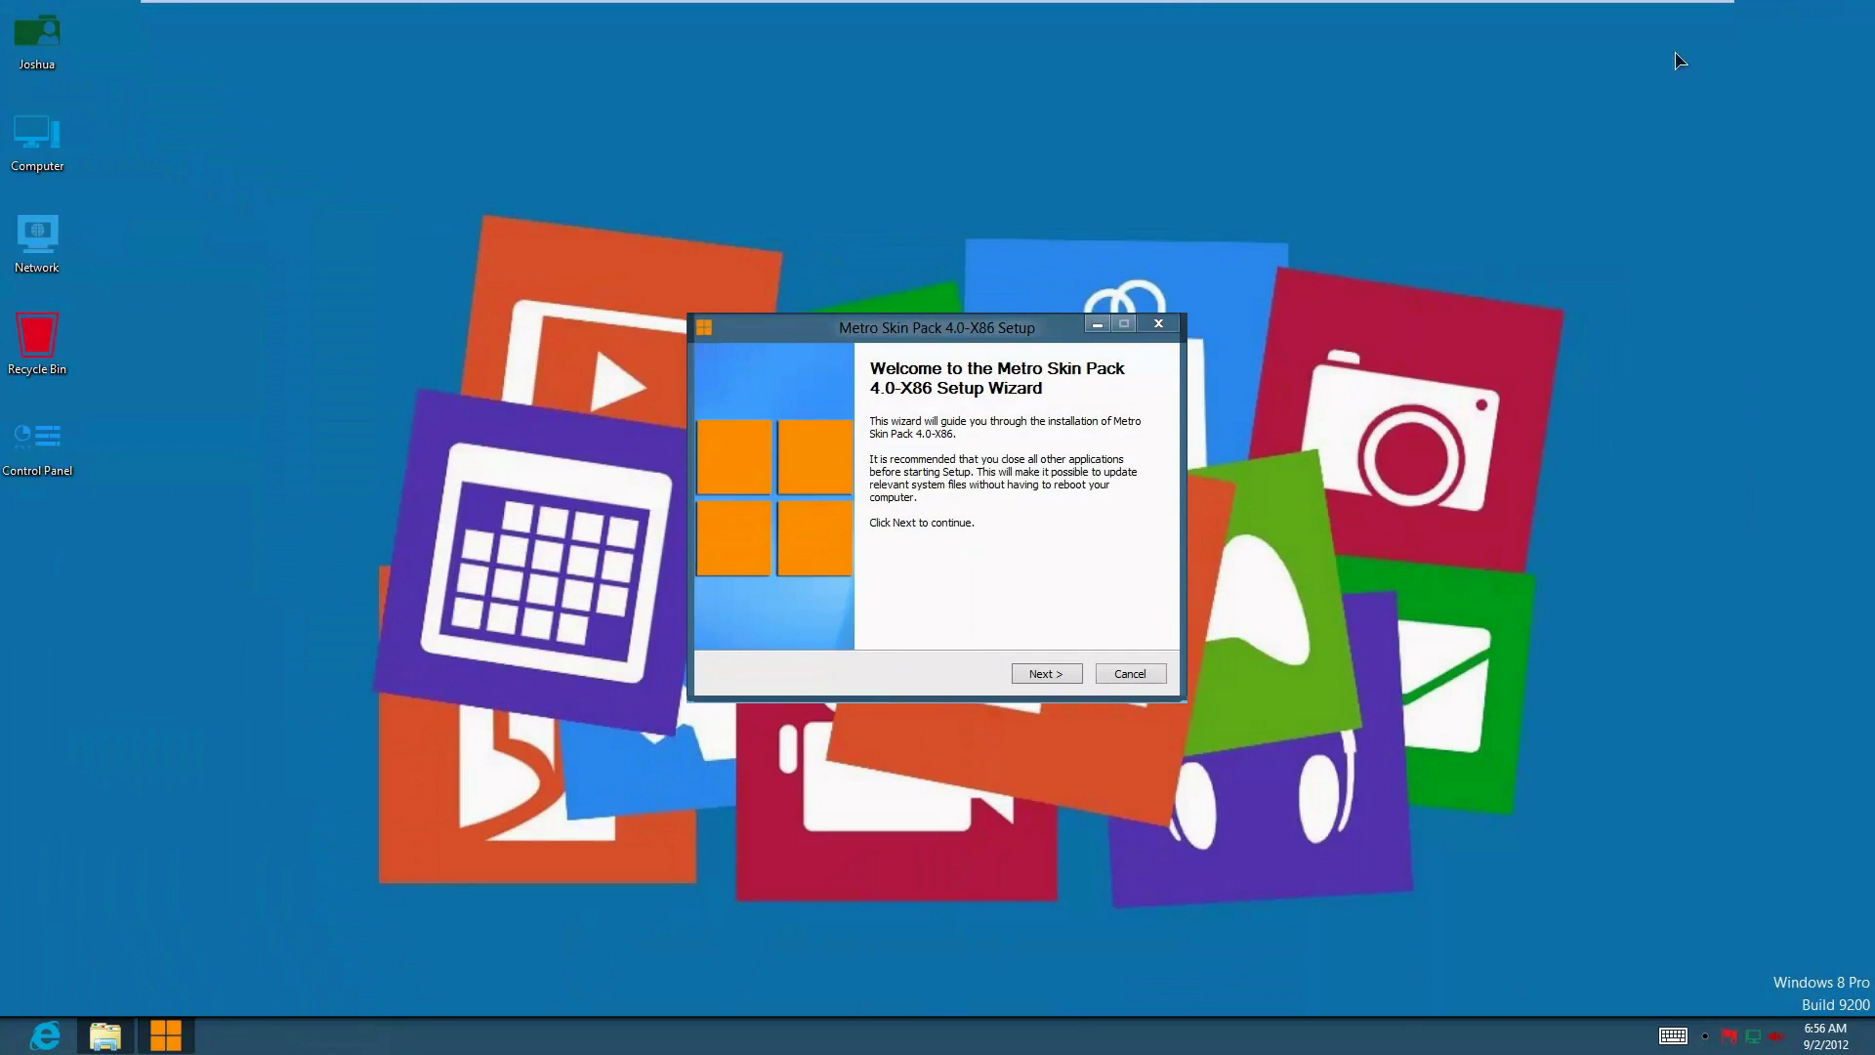
left_click(1044, 675)
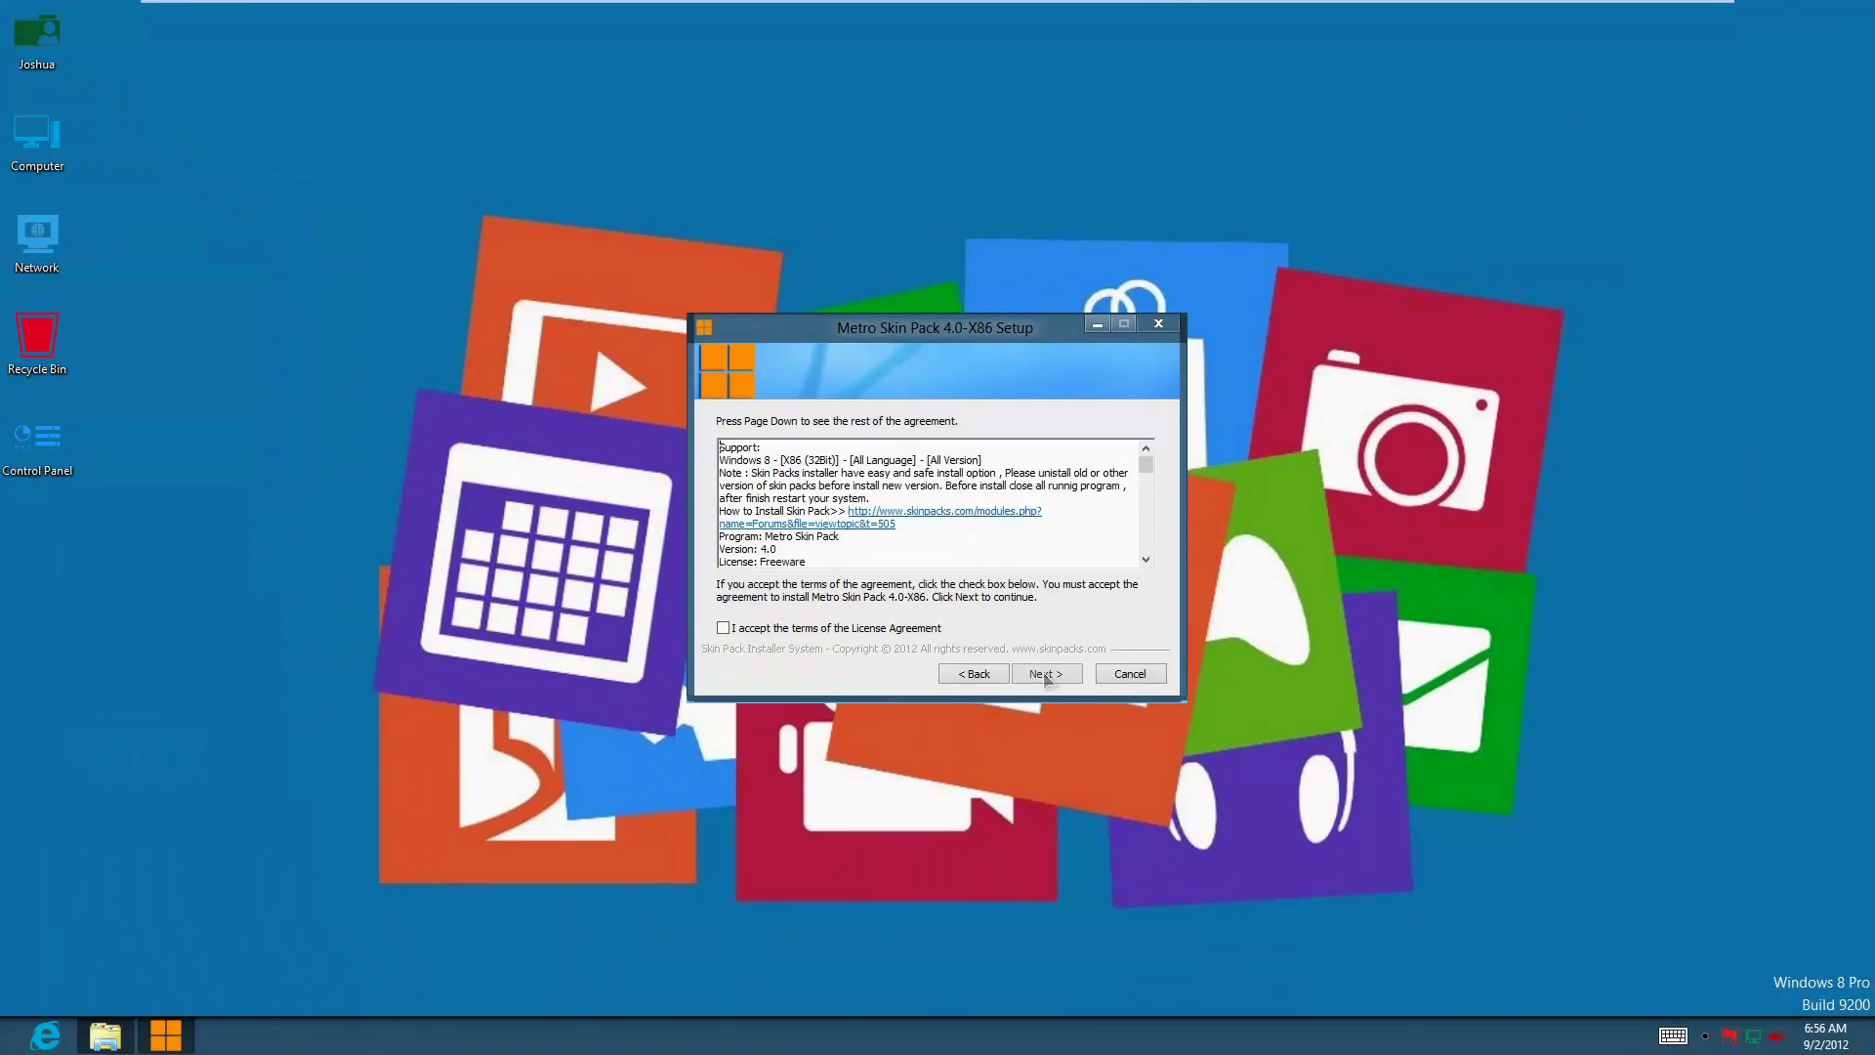
left_click(820, 633)
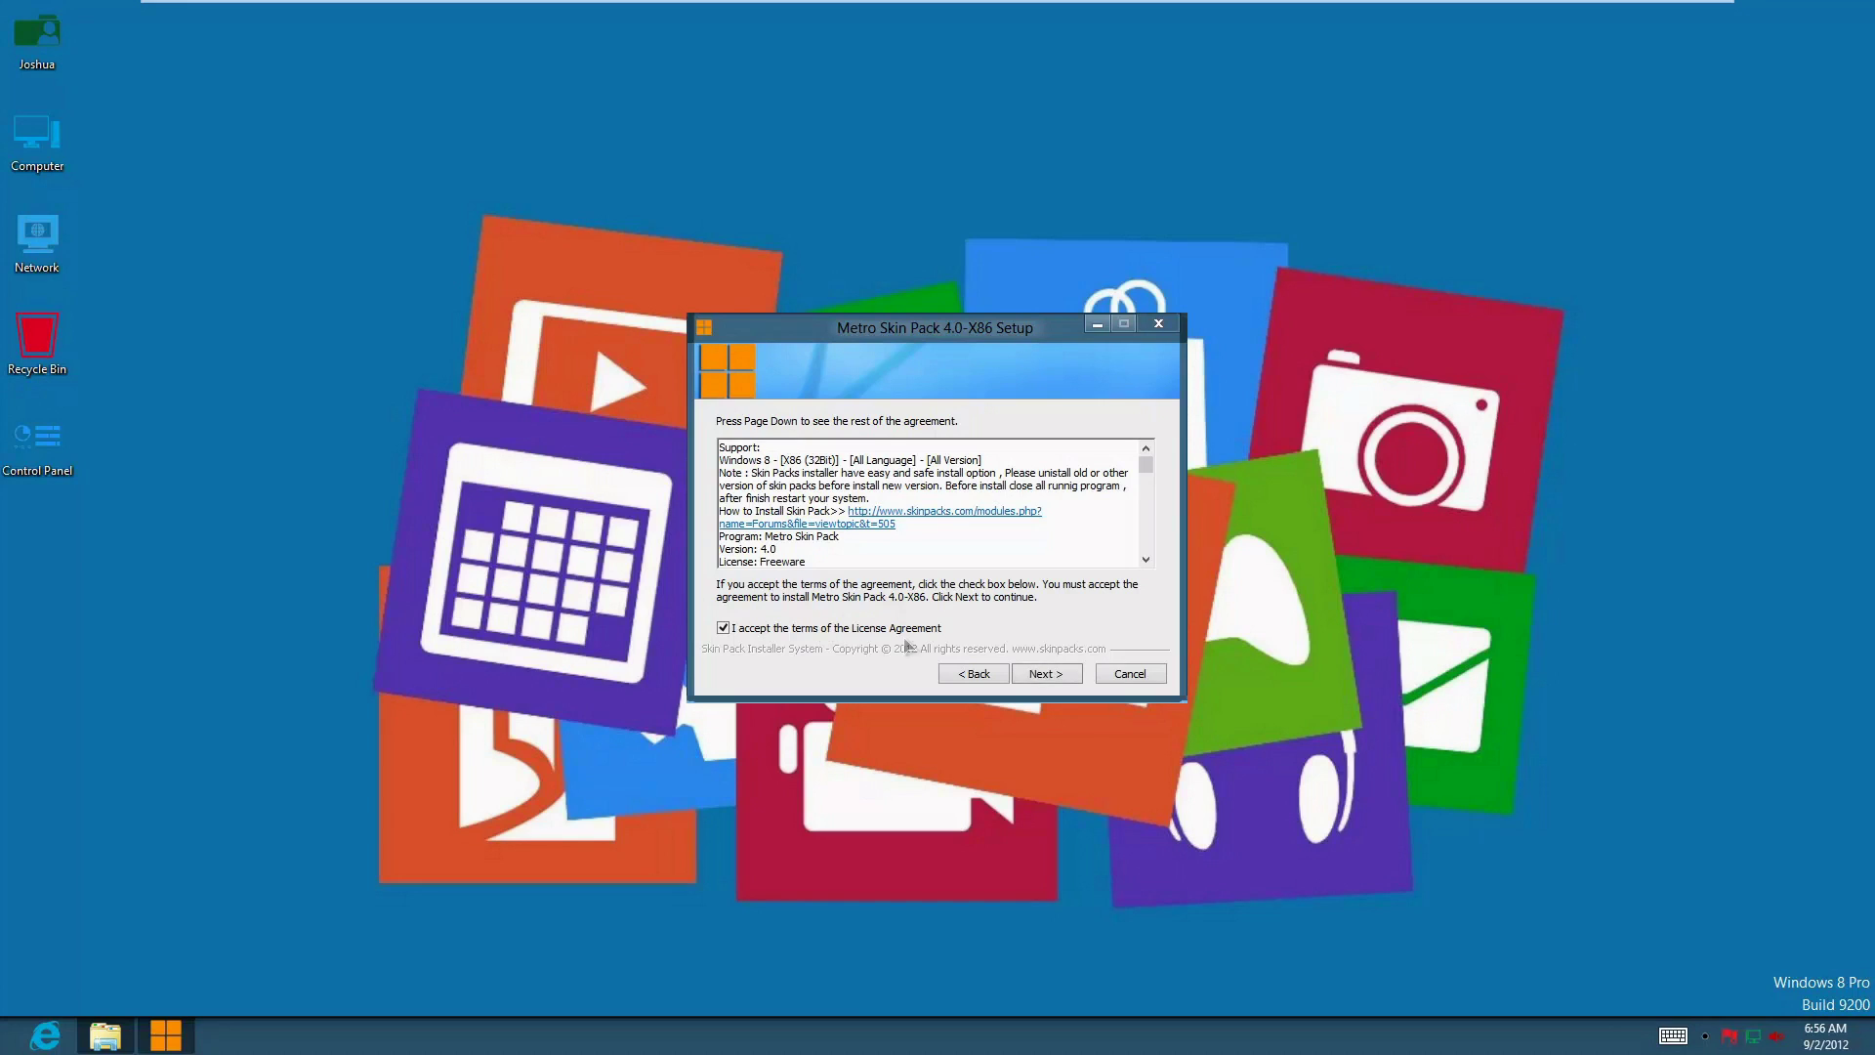
left_click(1044, 674)
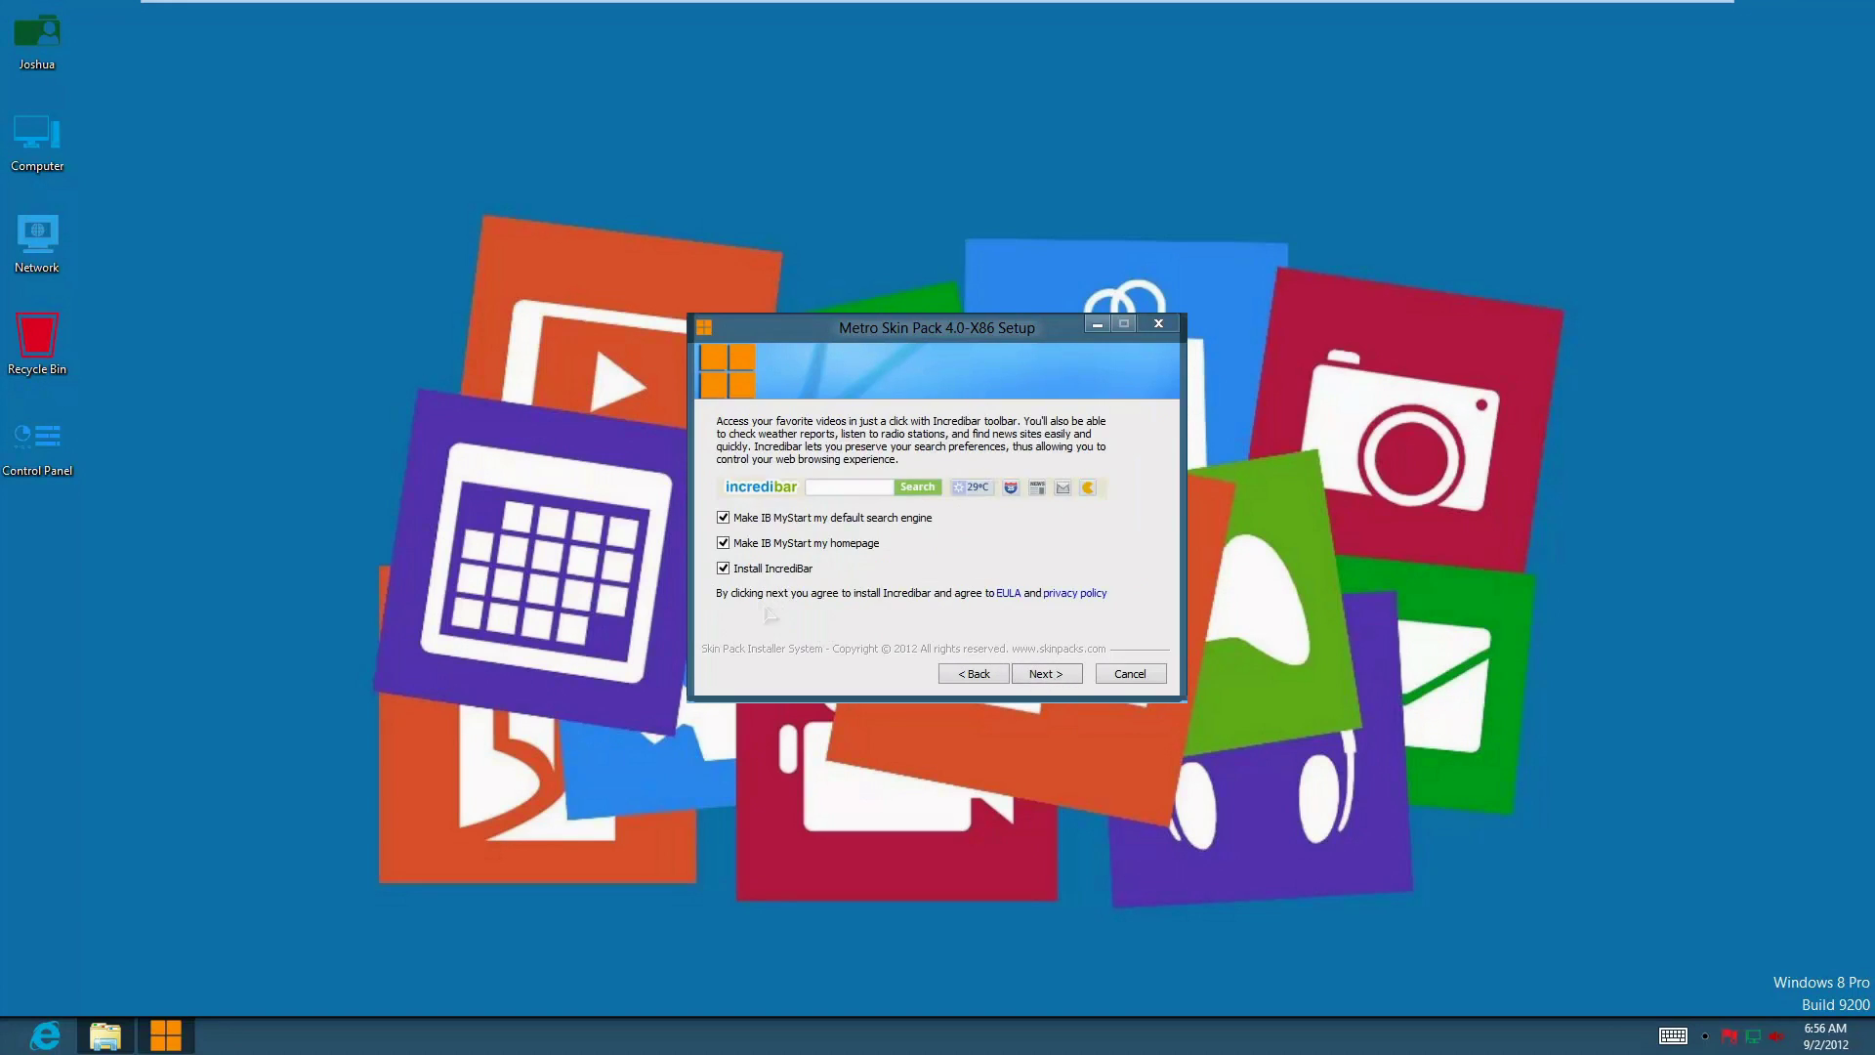
left_click(723, 568)
left_click(1044, 674)
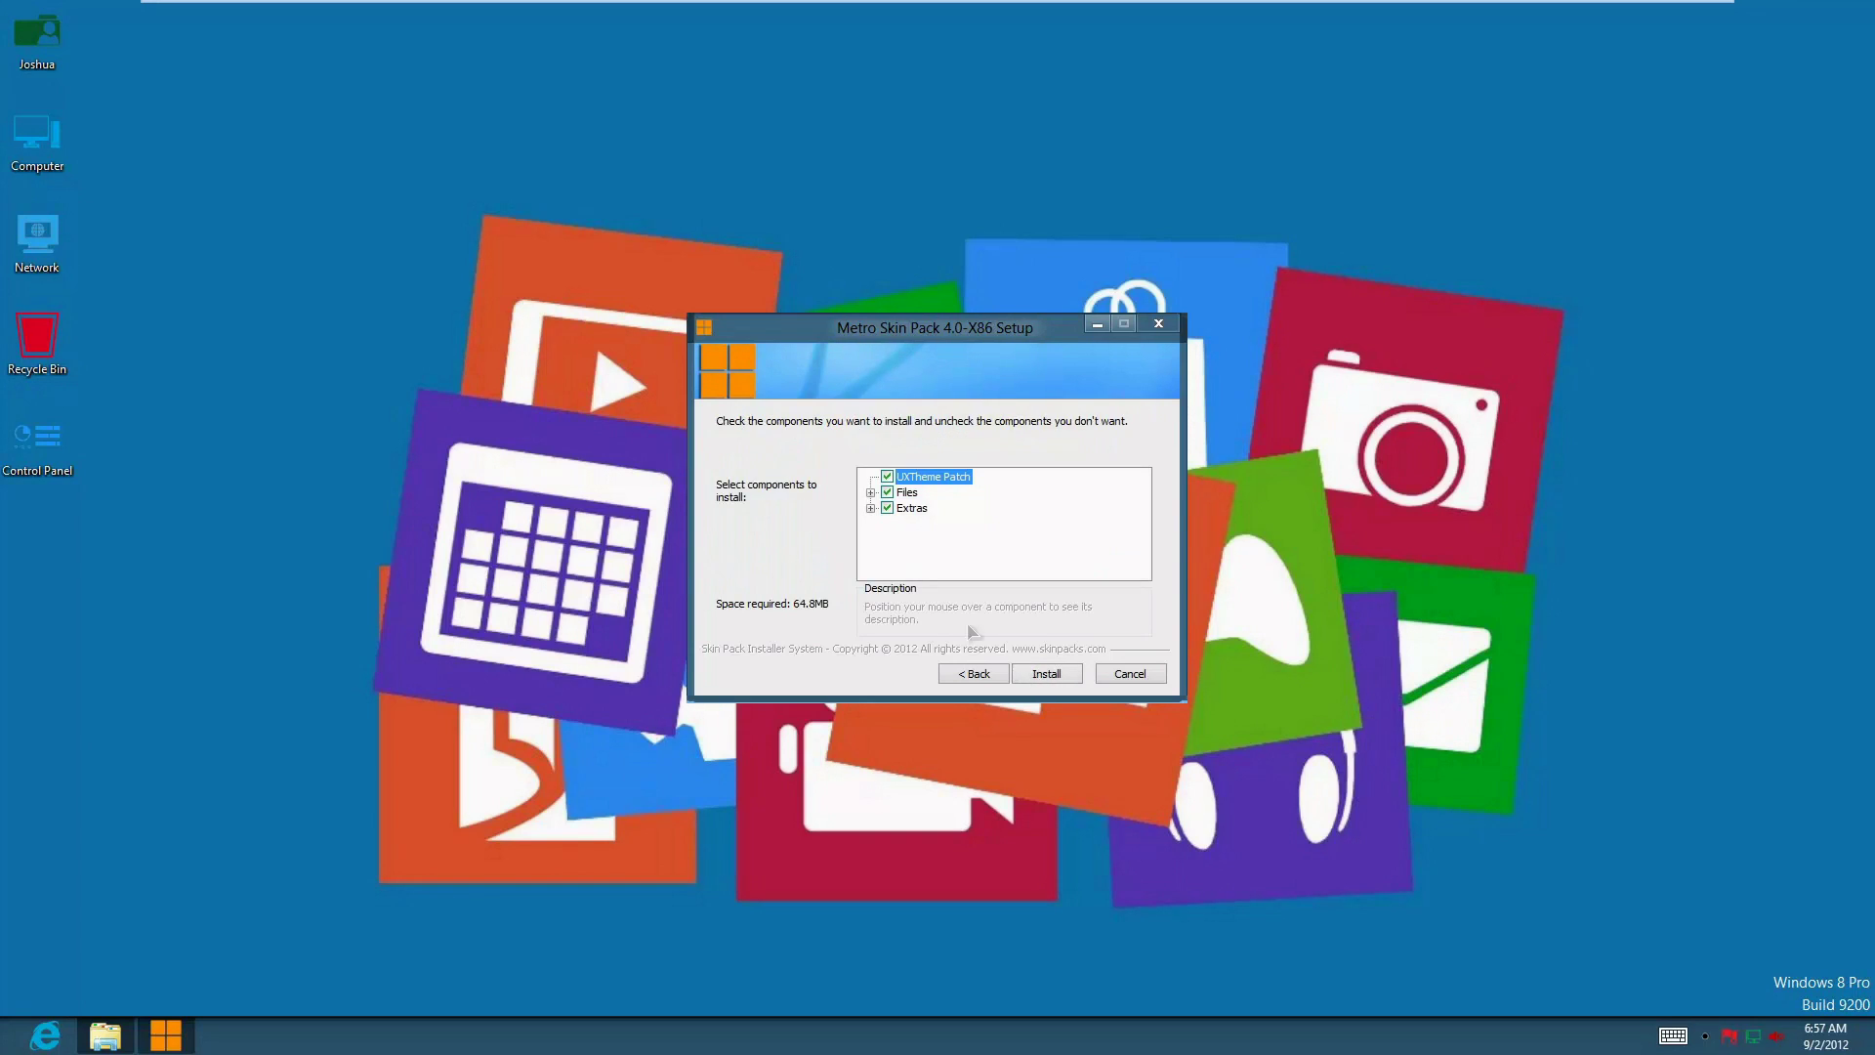
- Expand Extras and Files to review the checked components needing 64.8MB
mouse_move(897, 496)
left_click(871, 508)
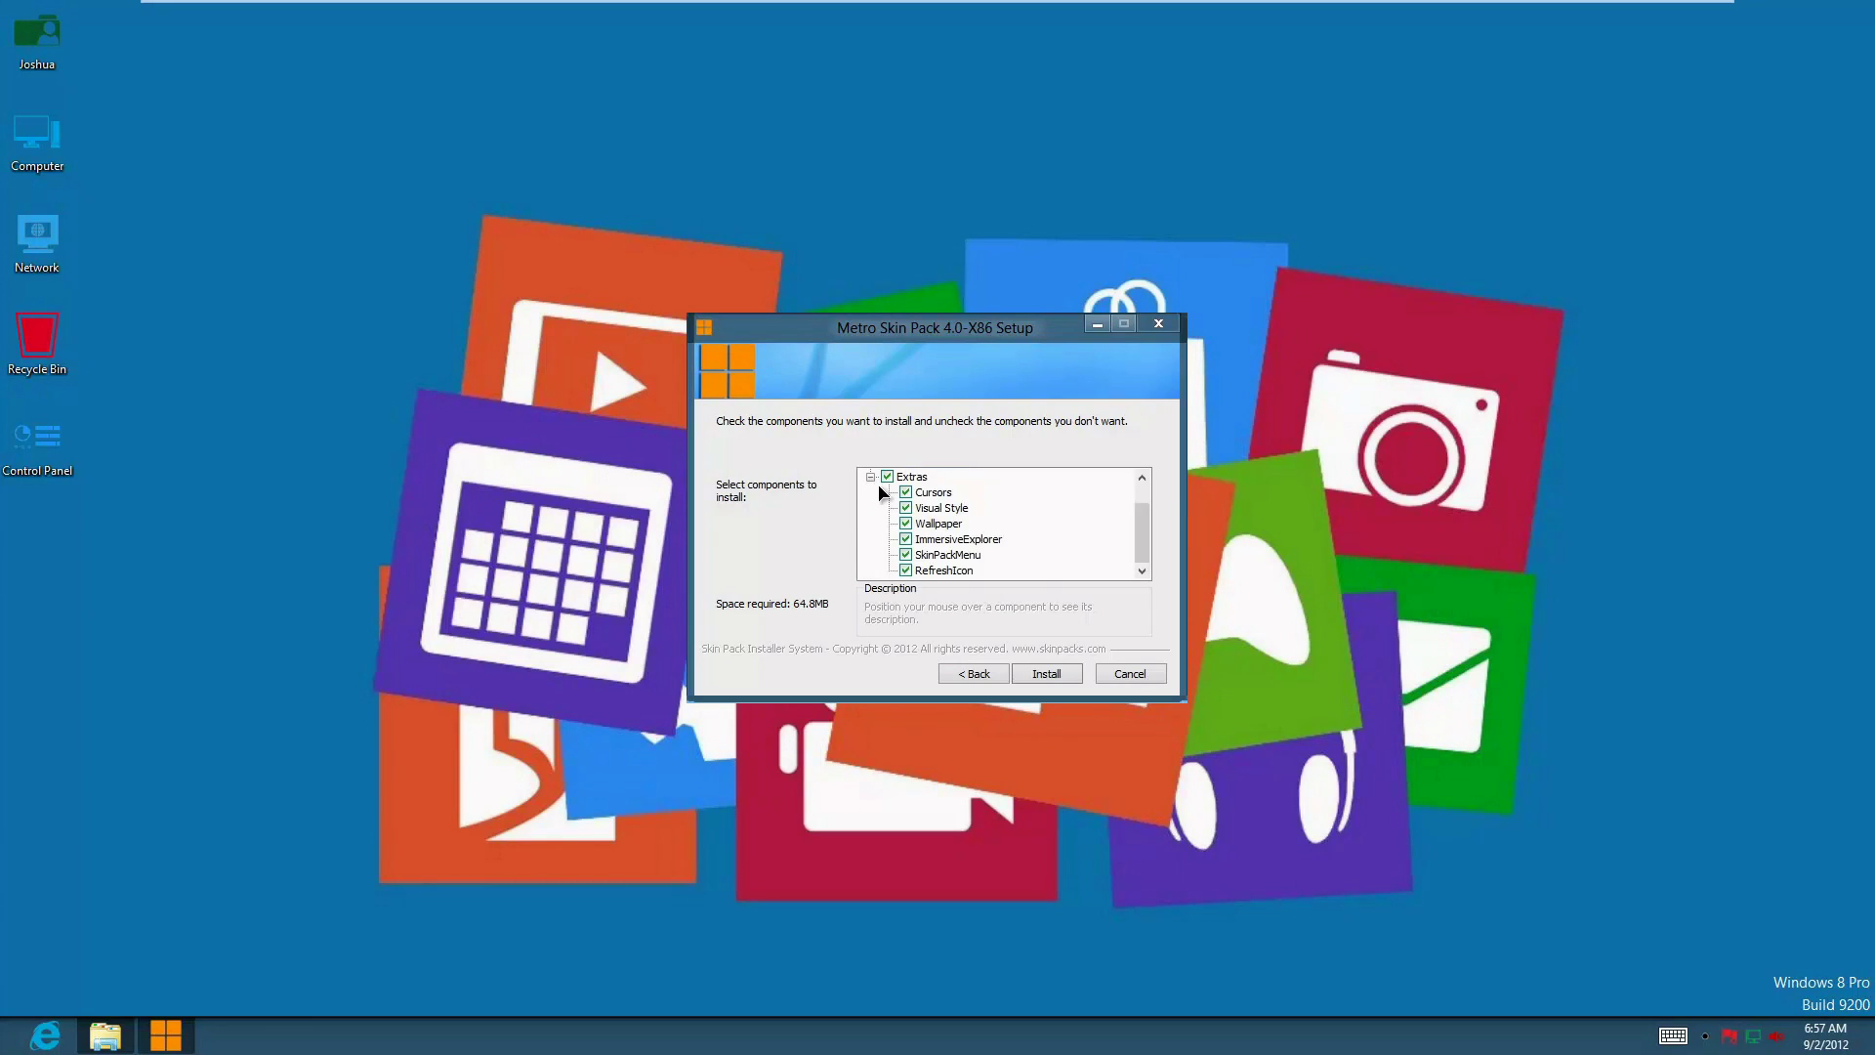
scroll(877, 484, "up", 1)
left_click(870, 492)
mouse_move(916, 484)
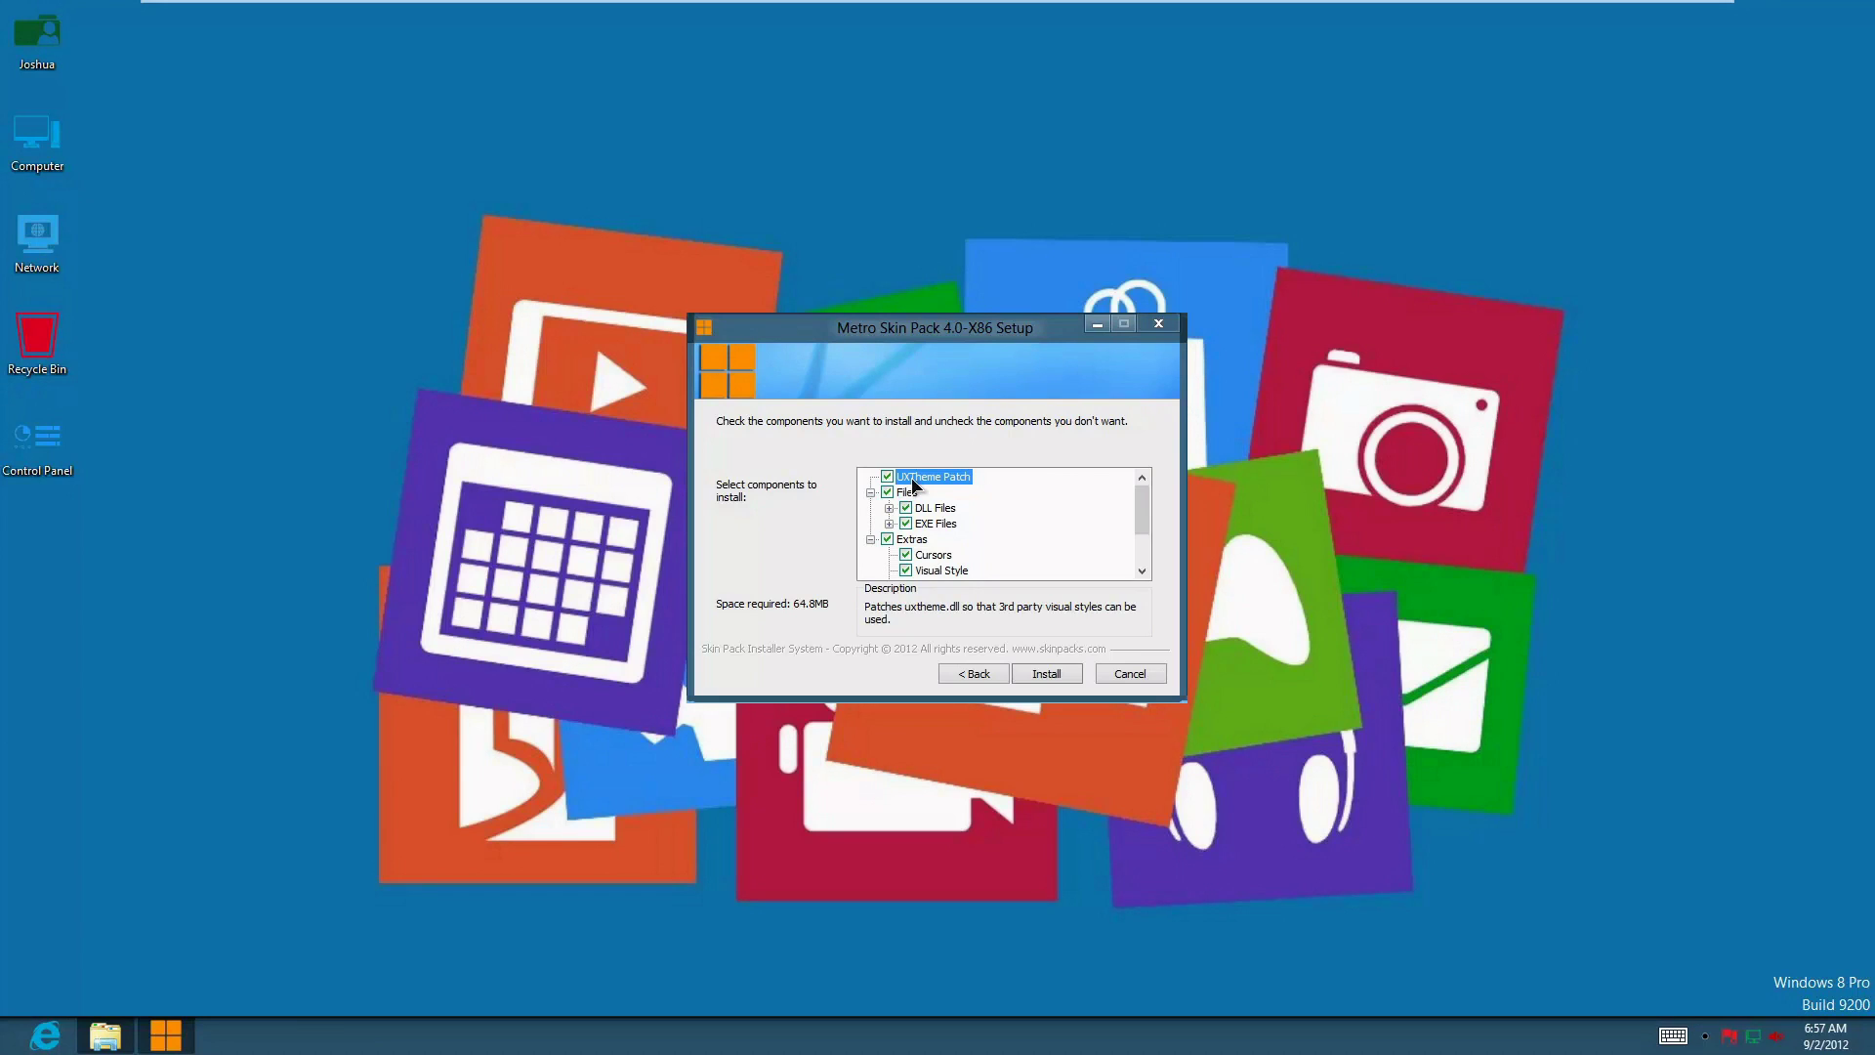
scroll(909, 516, "down", 2)
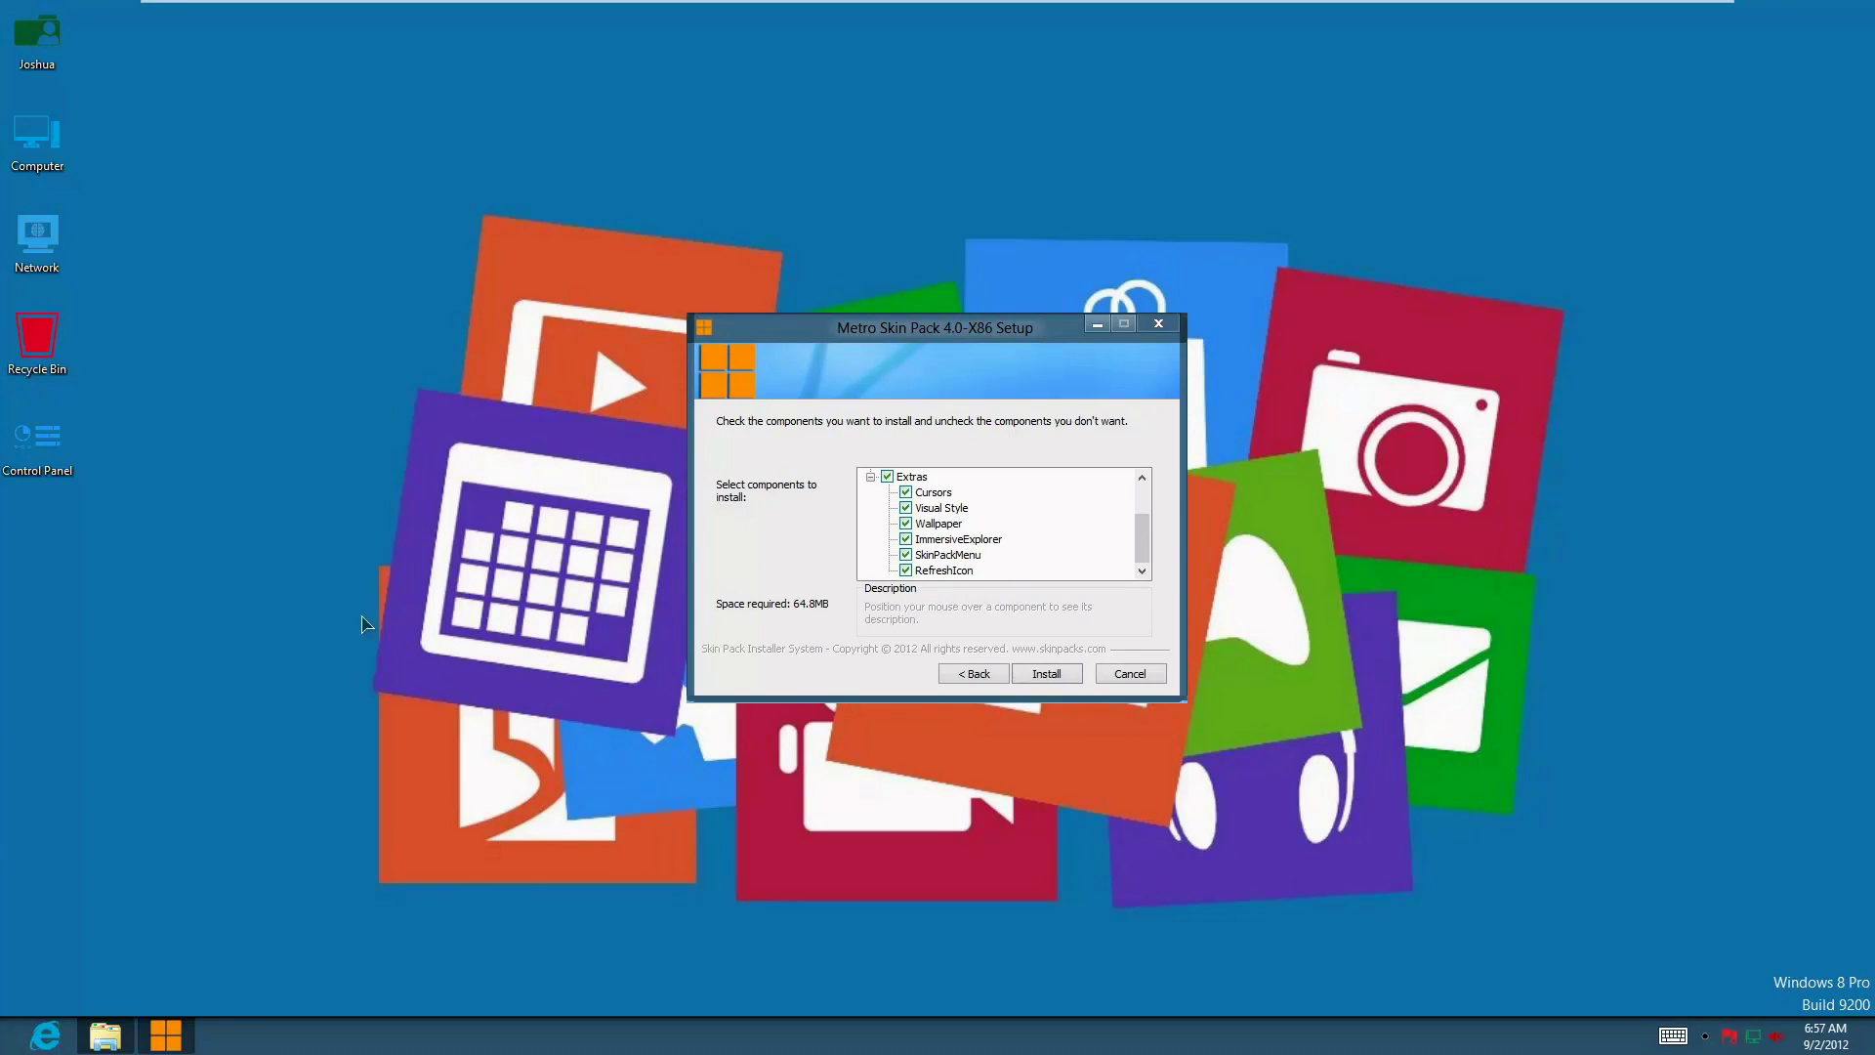
right_click(206, 564)
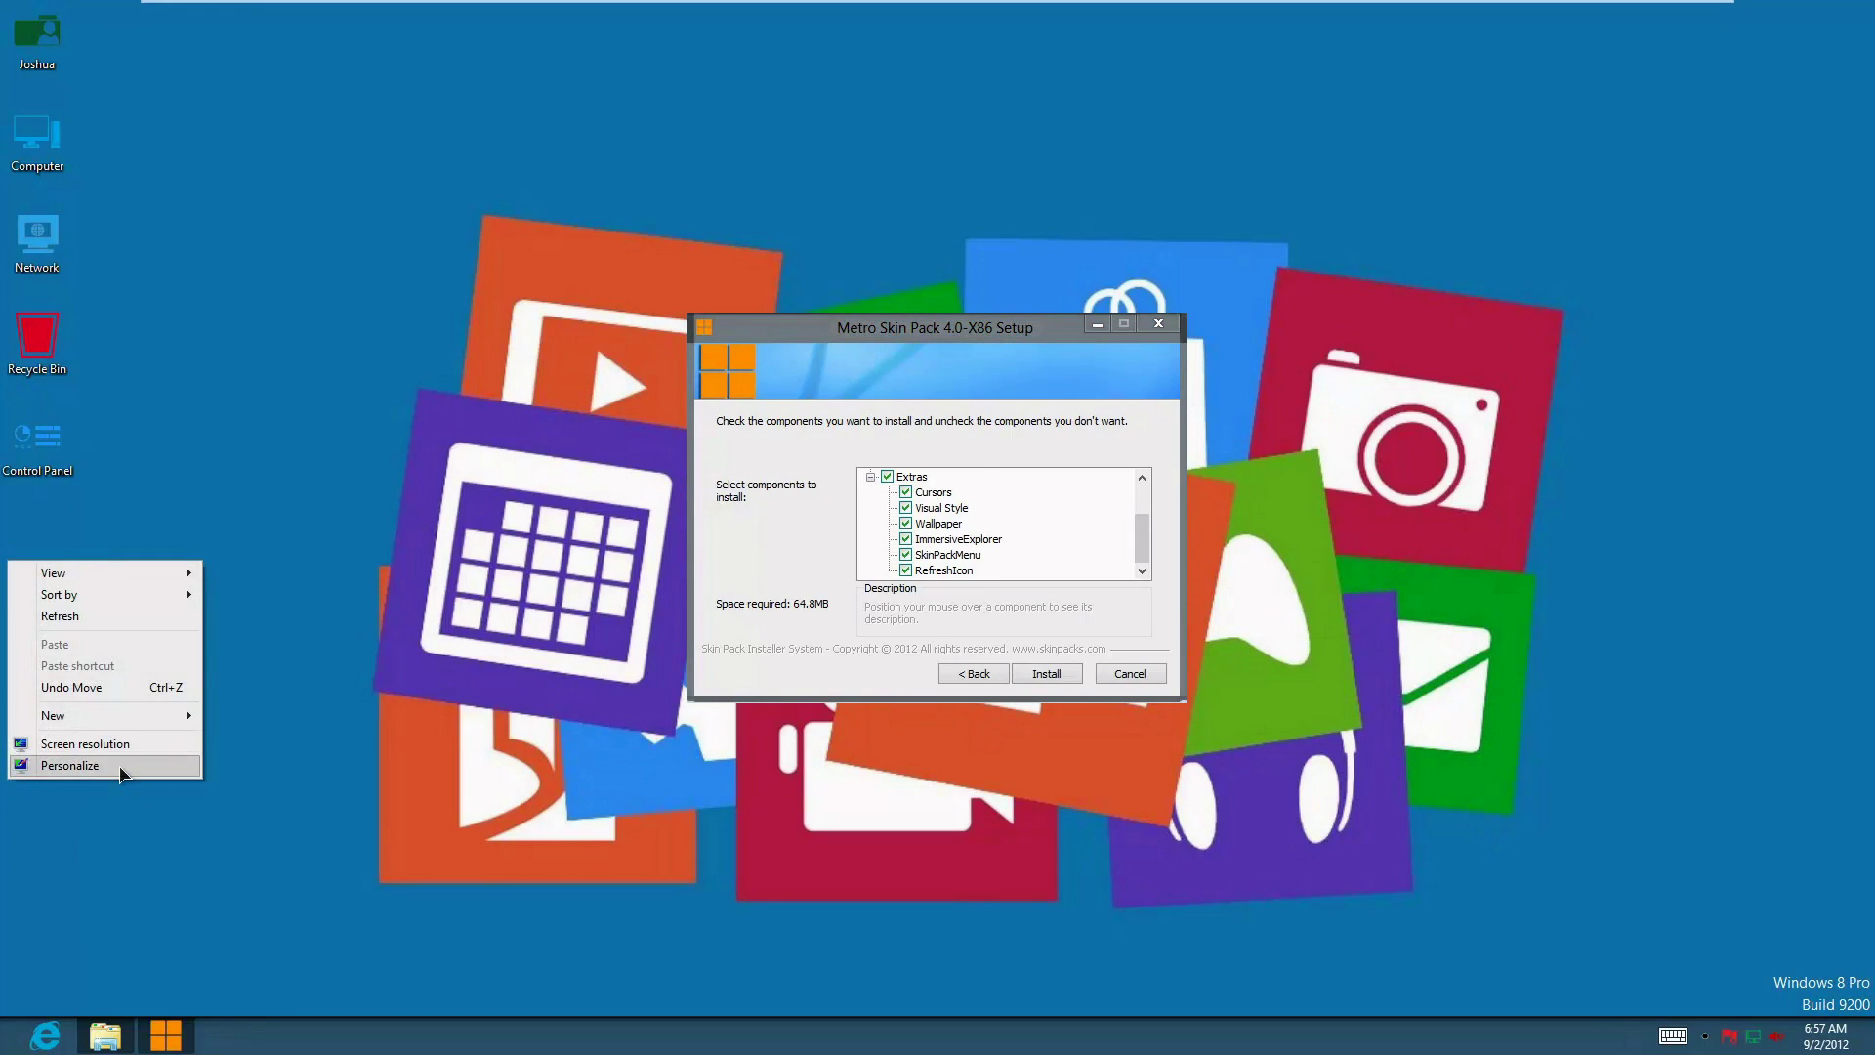
- Apply the installed Metro theme via Personalize, close it, and move the setup dialog aside
left_click(123, 766)
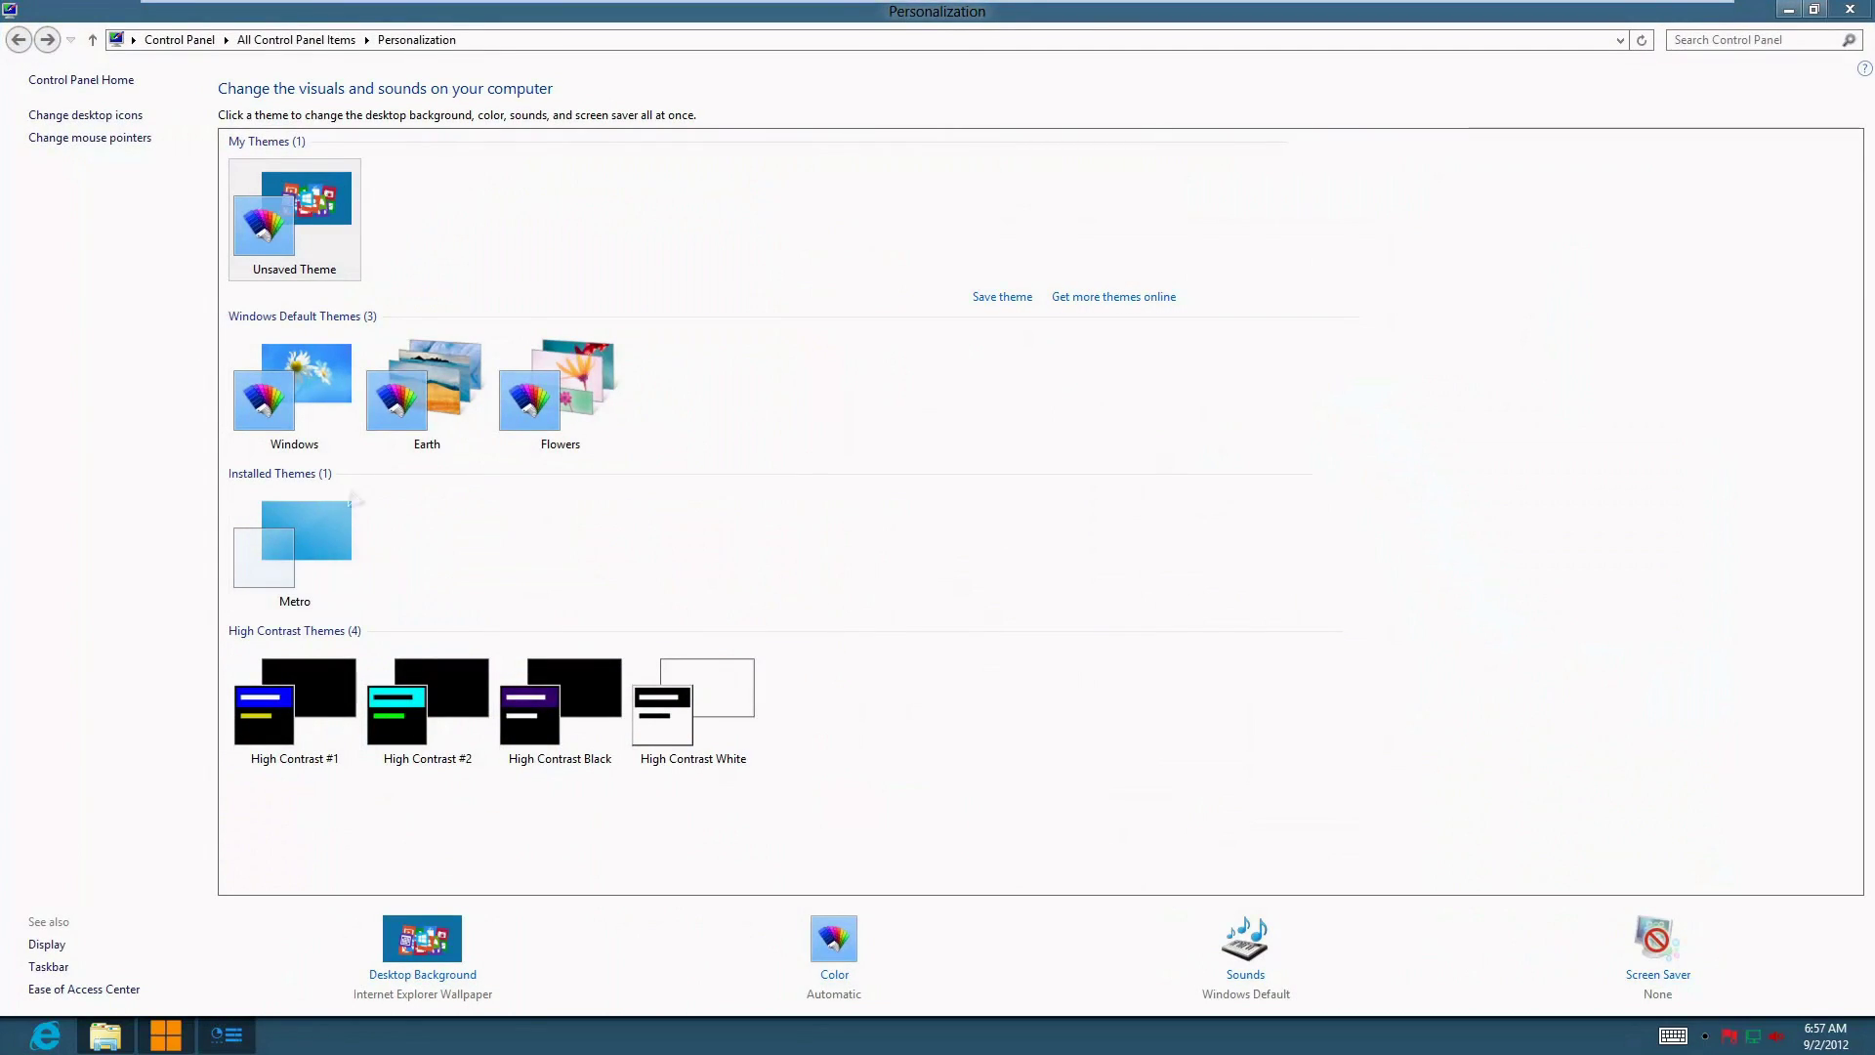
left_click(298, 543)
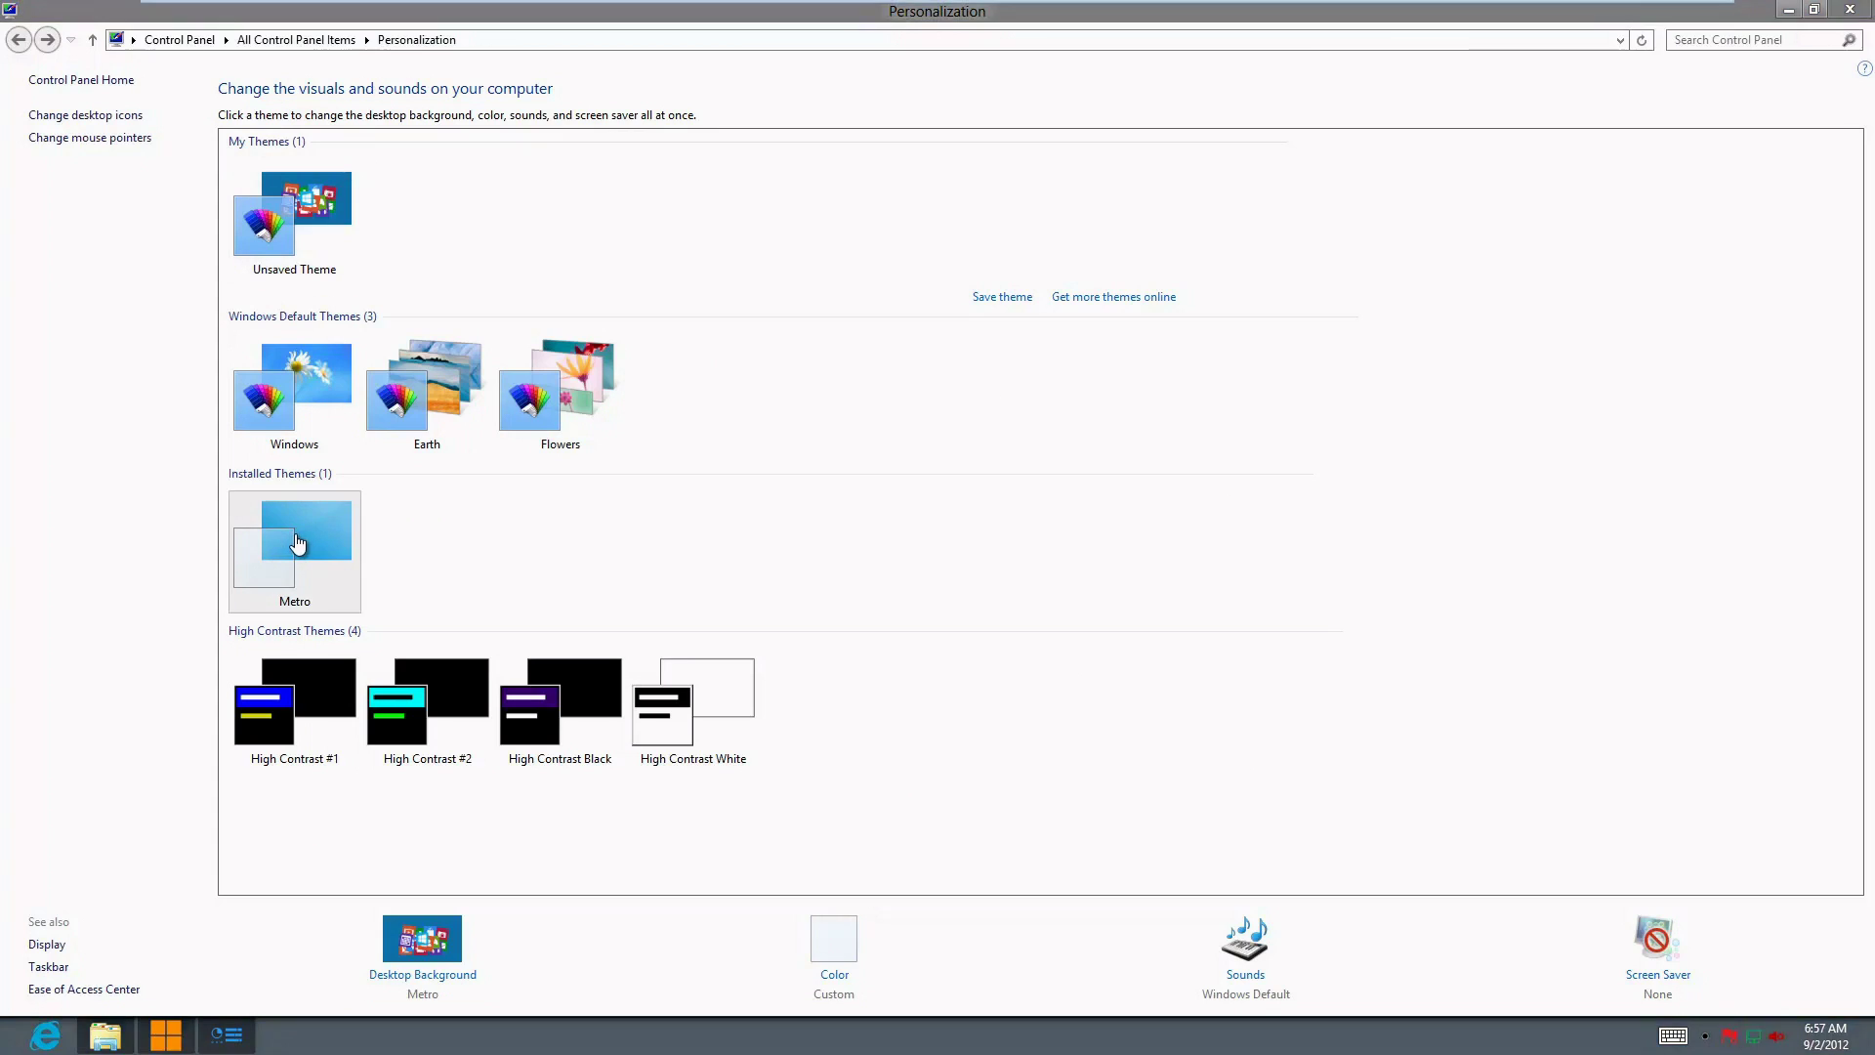
left_click(1843, 10)
left_click_drag(955, 314, 863, 261)
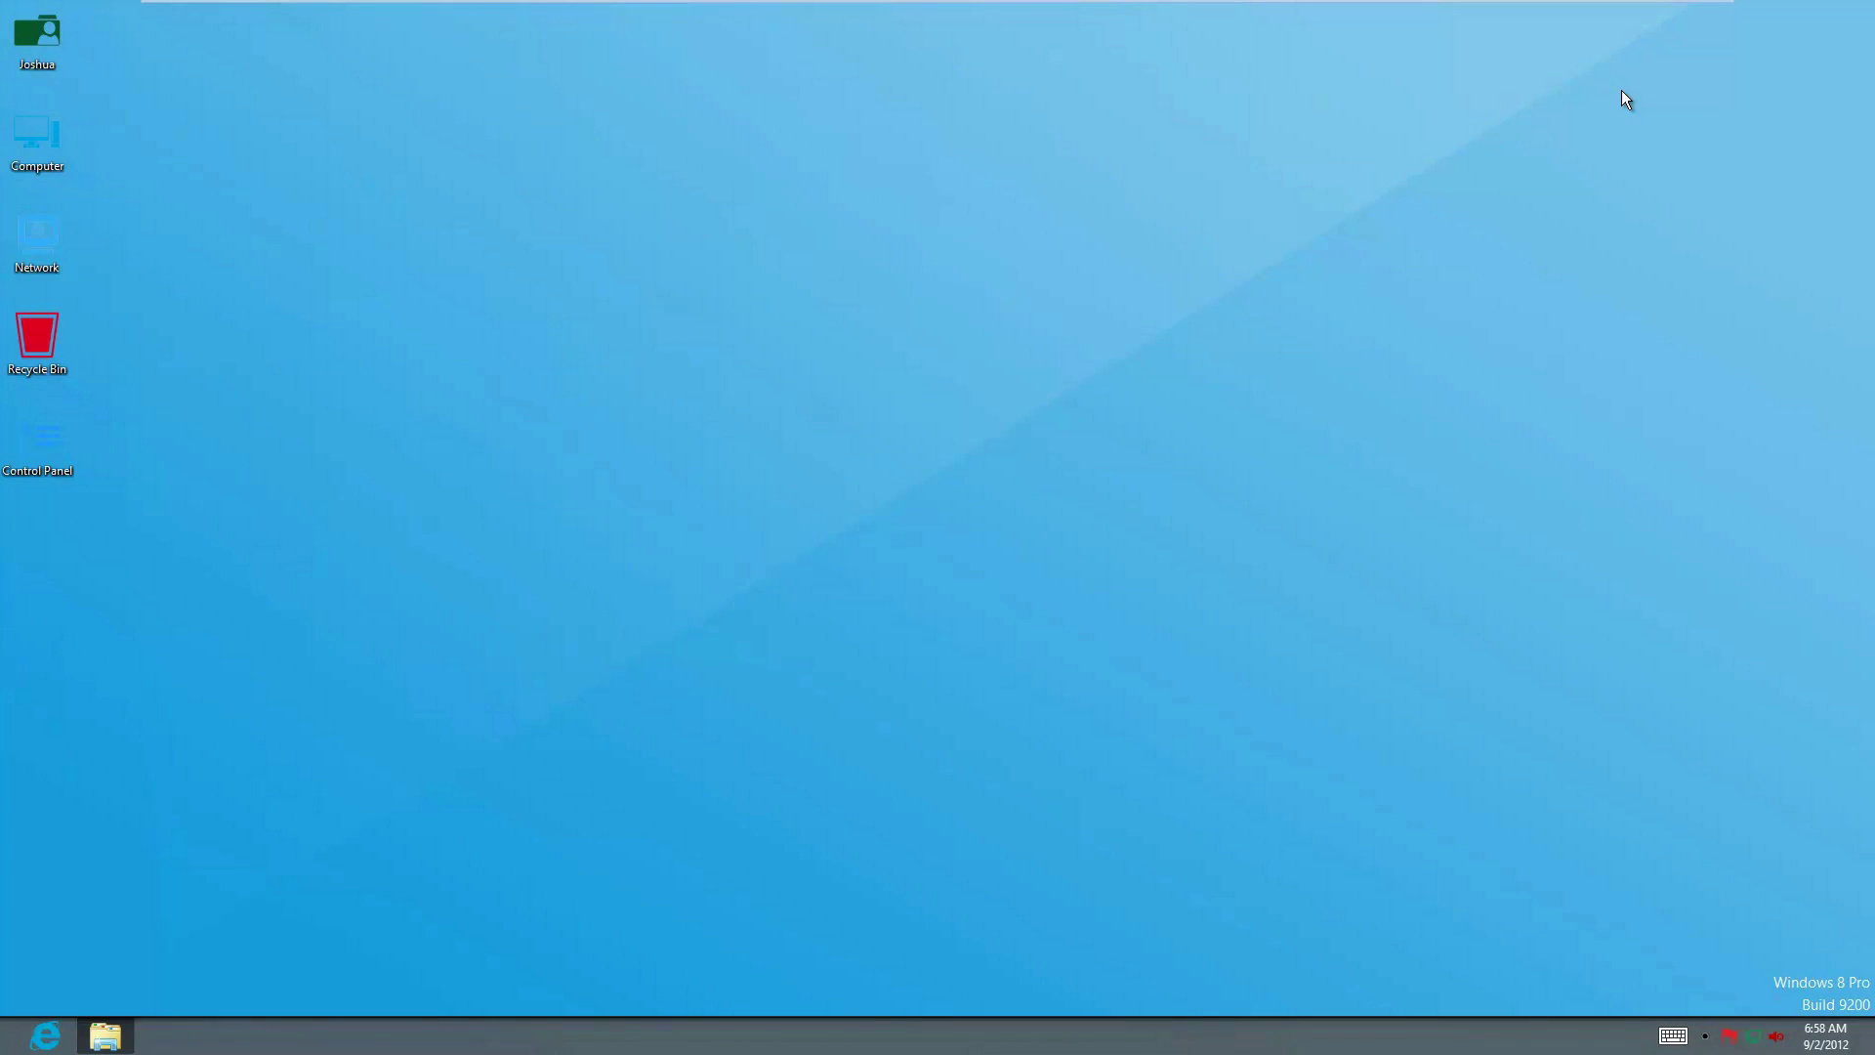
key("super")
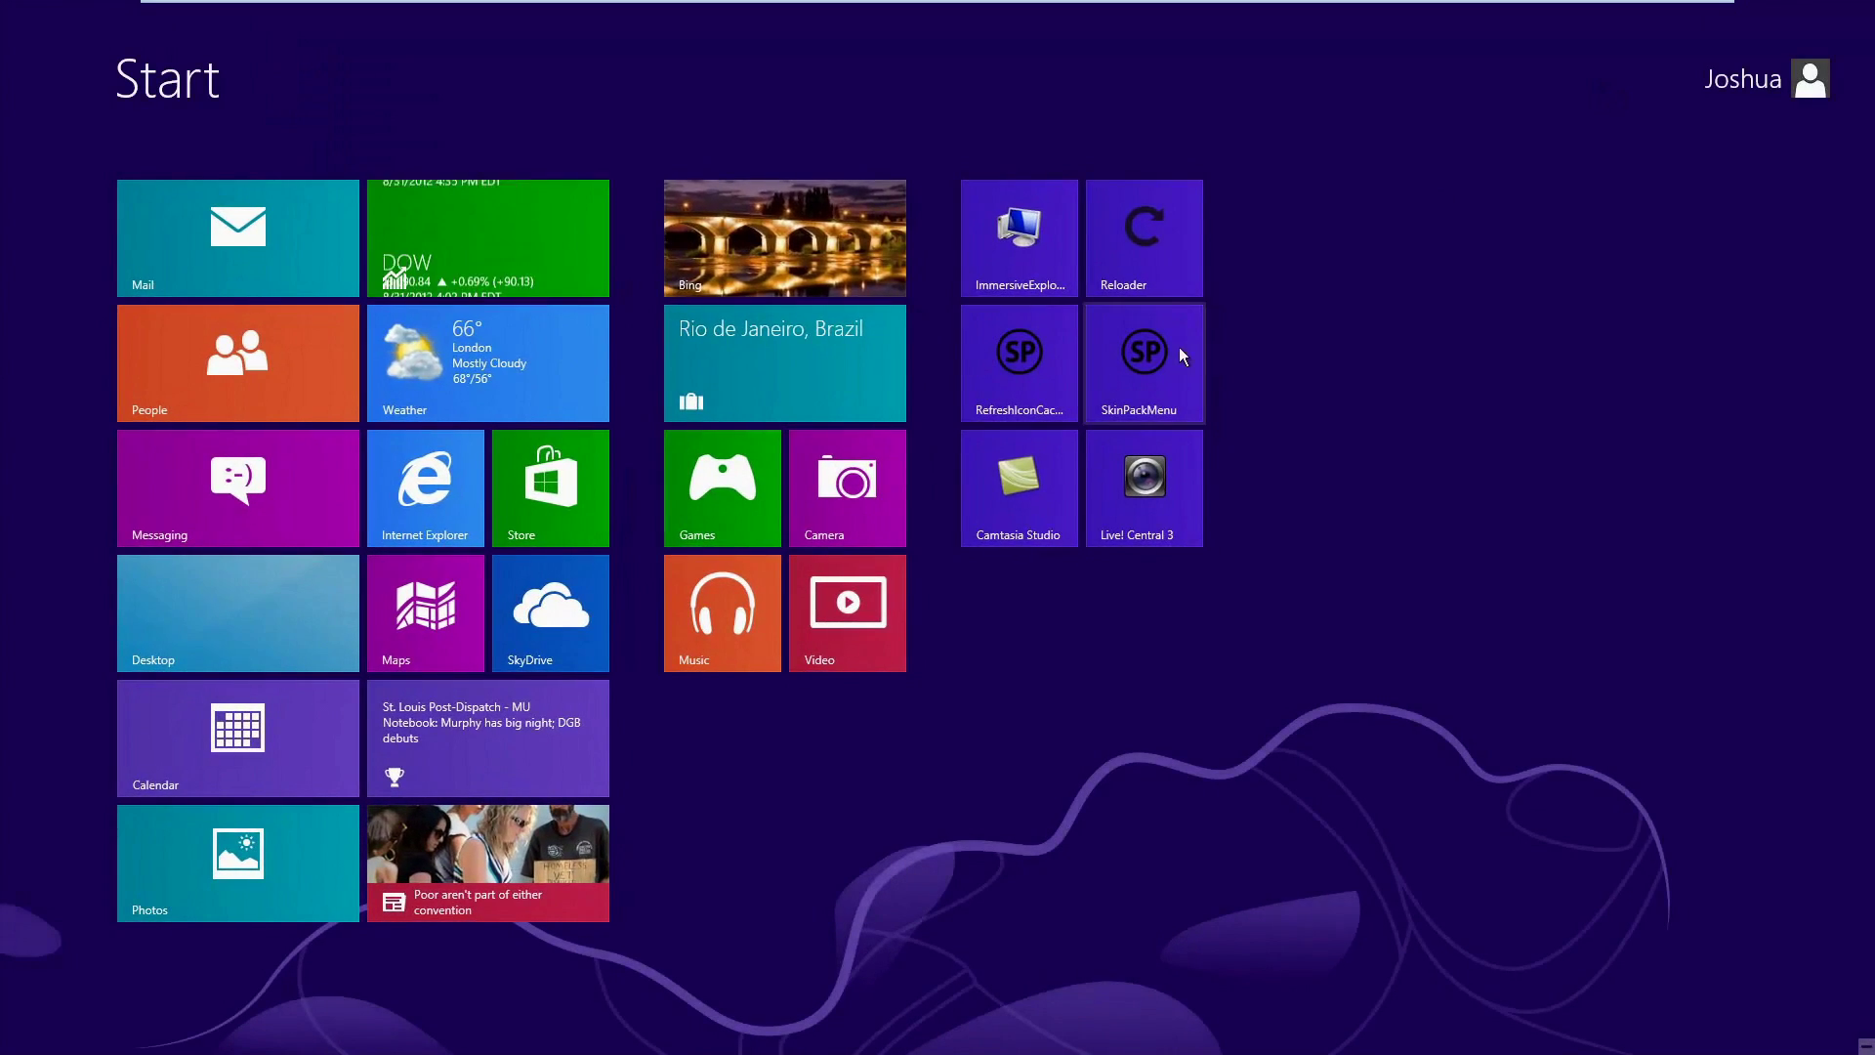
left_click(1162, 347)
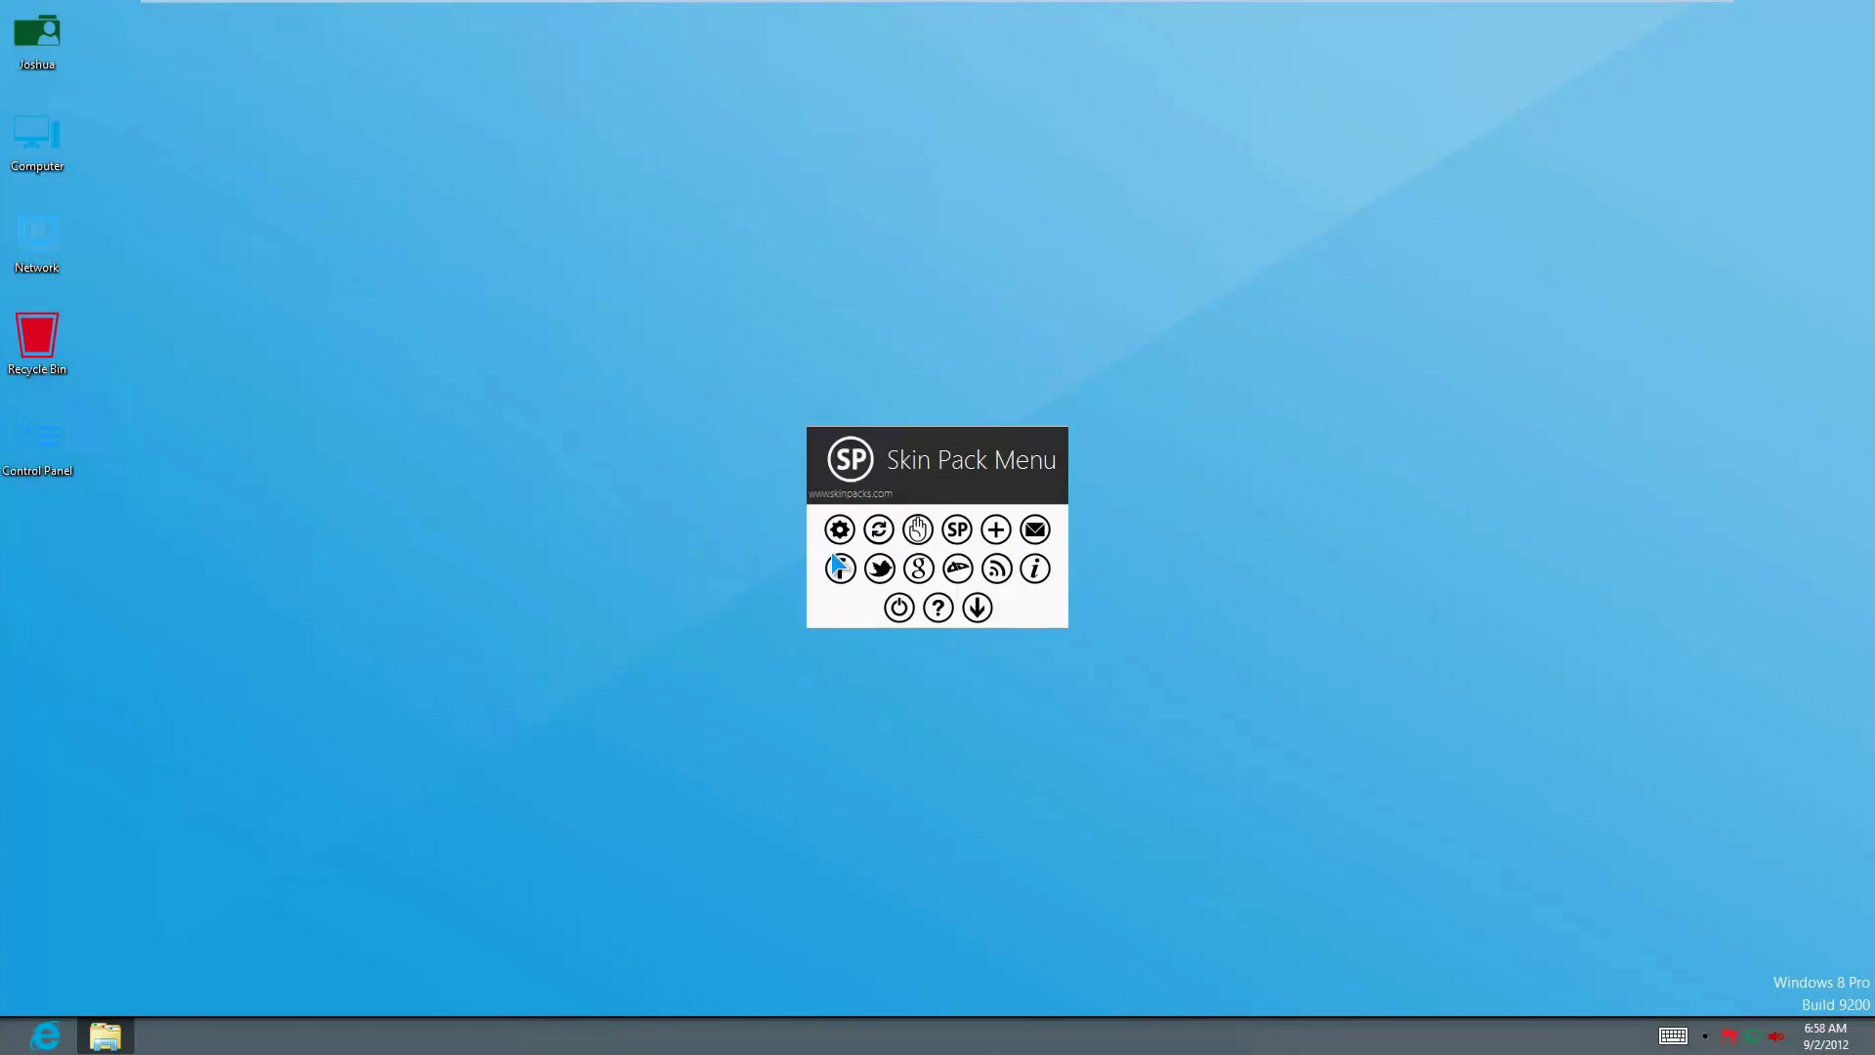
left_click(905, 610)
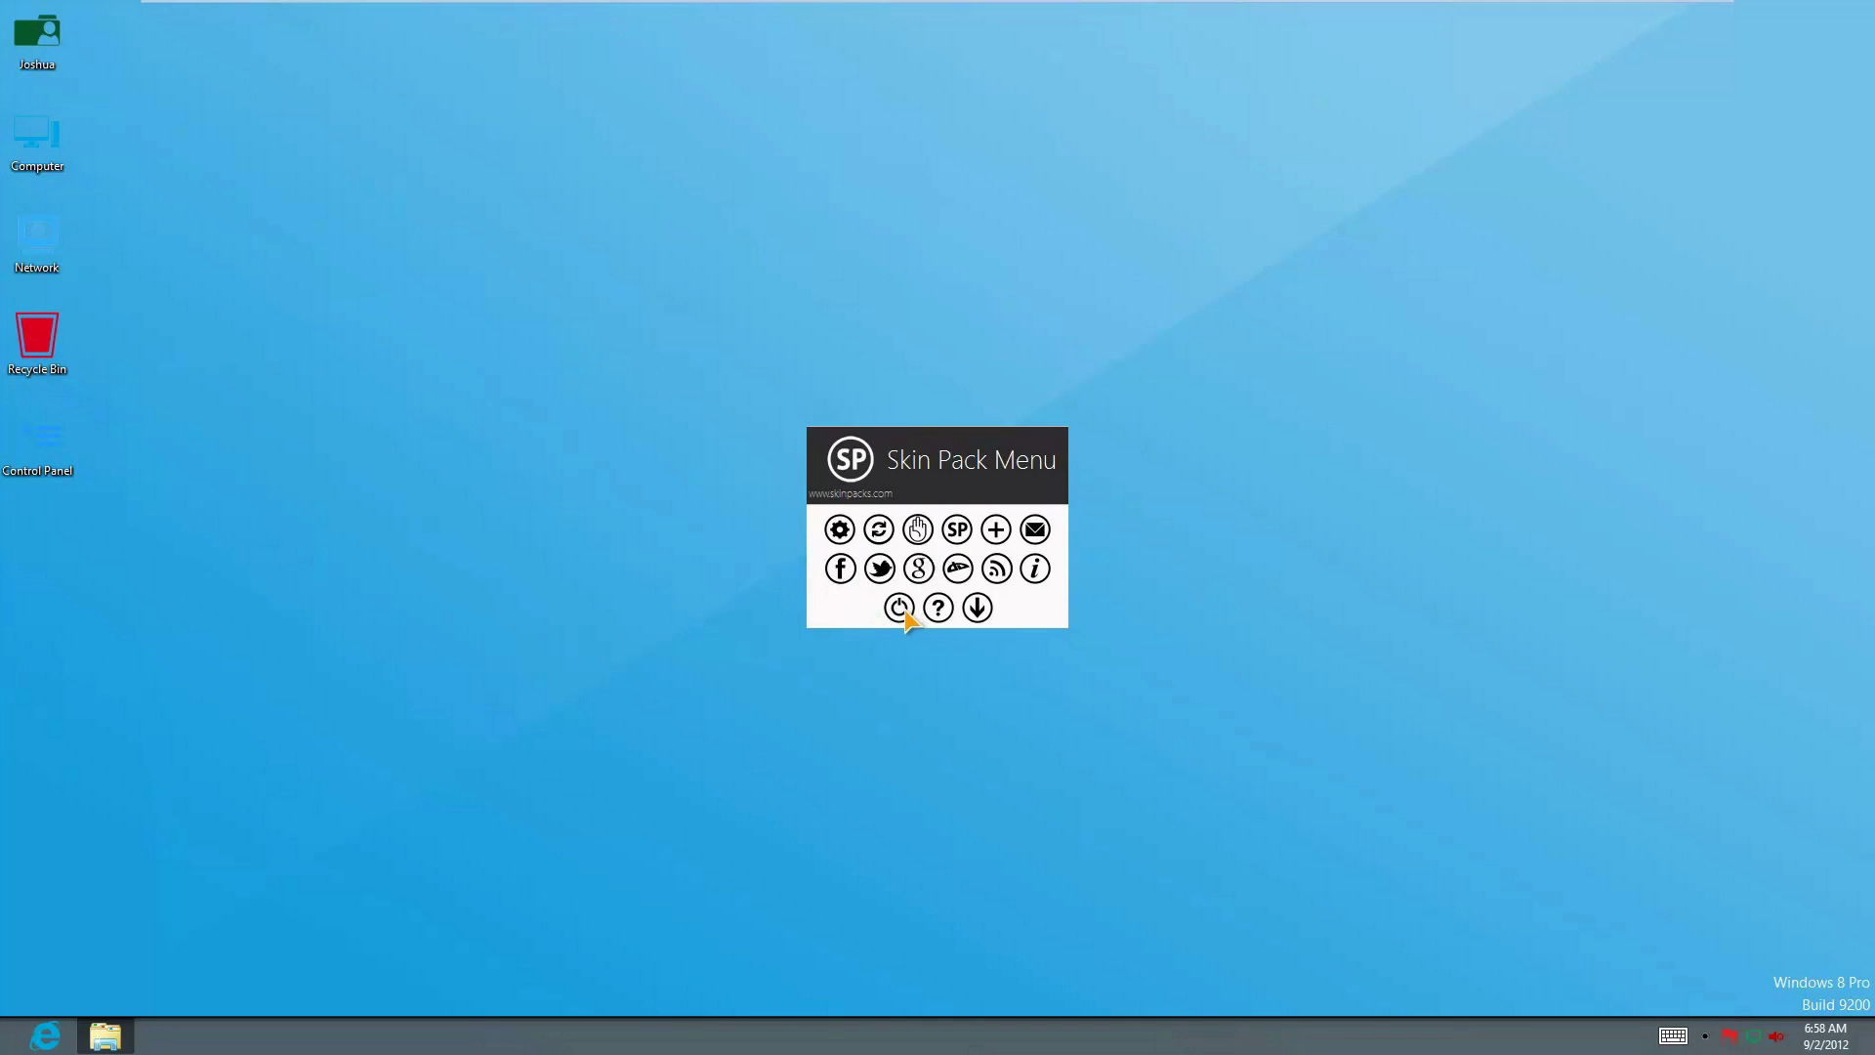
- Disable the skin pack menu entry on Task Manager's Startup tab, then close Task Manager
right_click(885, 1037)
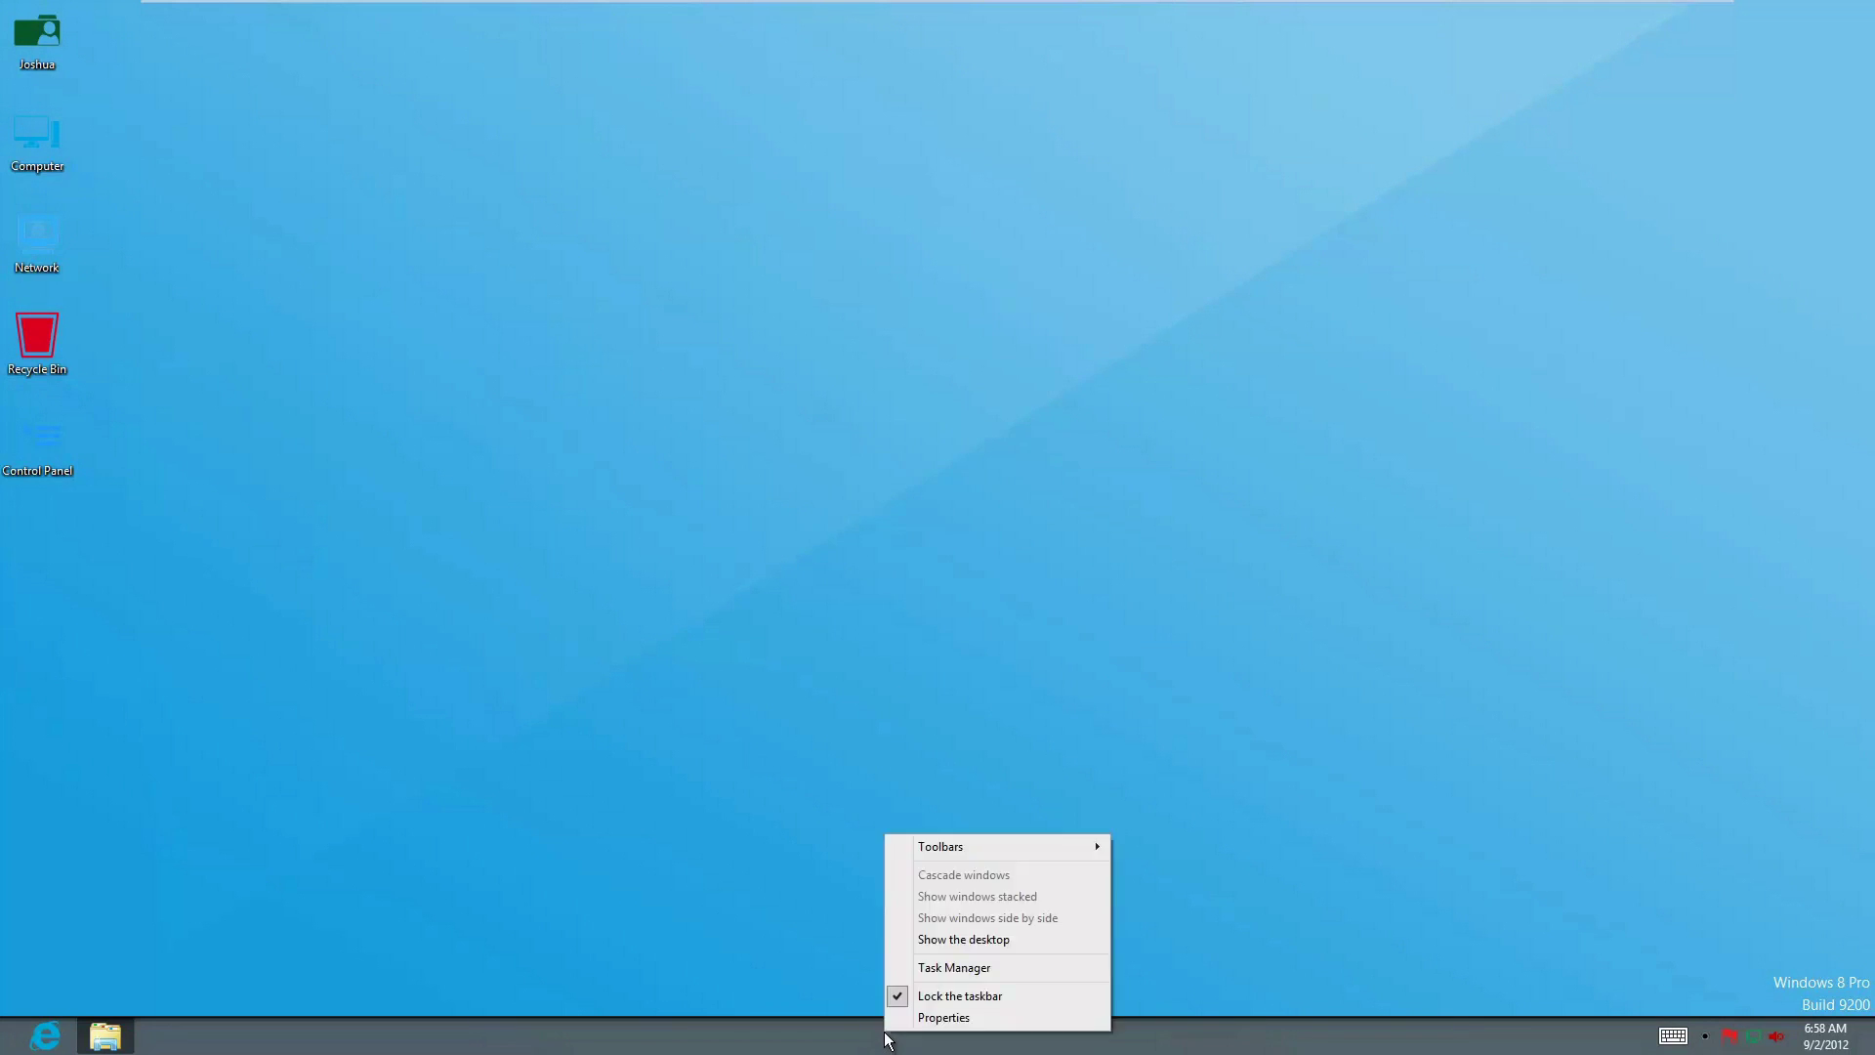
left_click(972, 972)
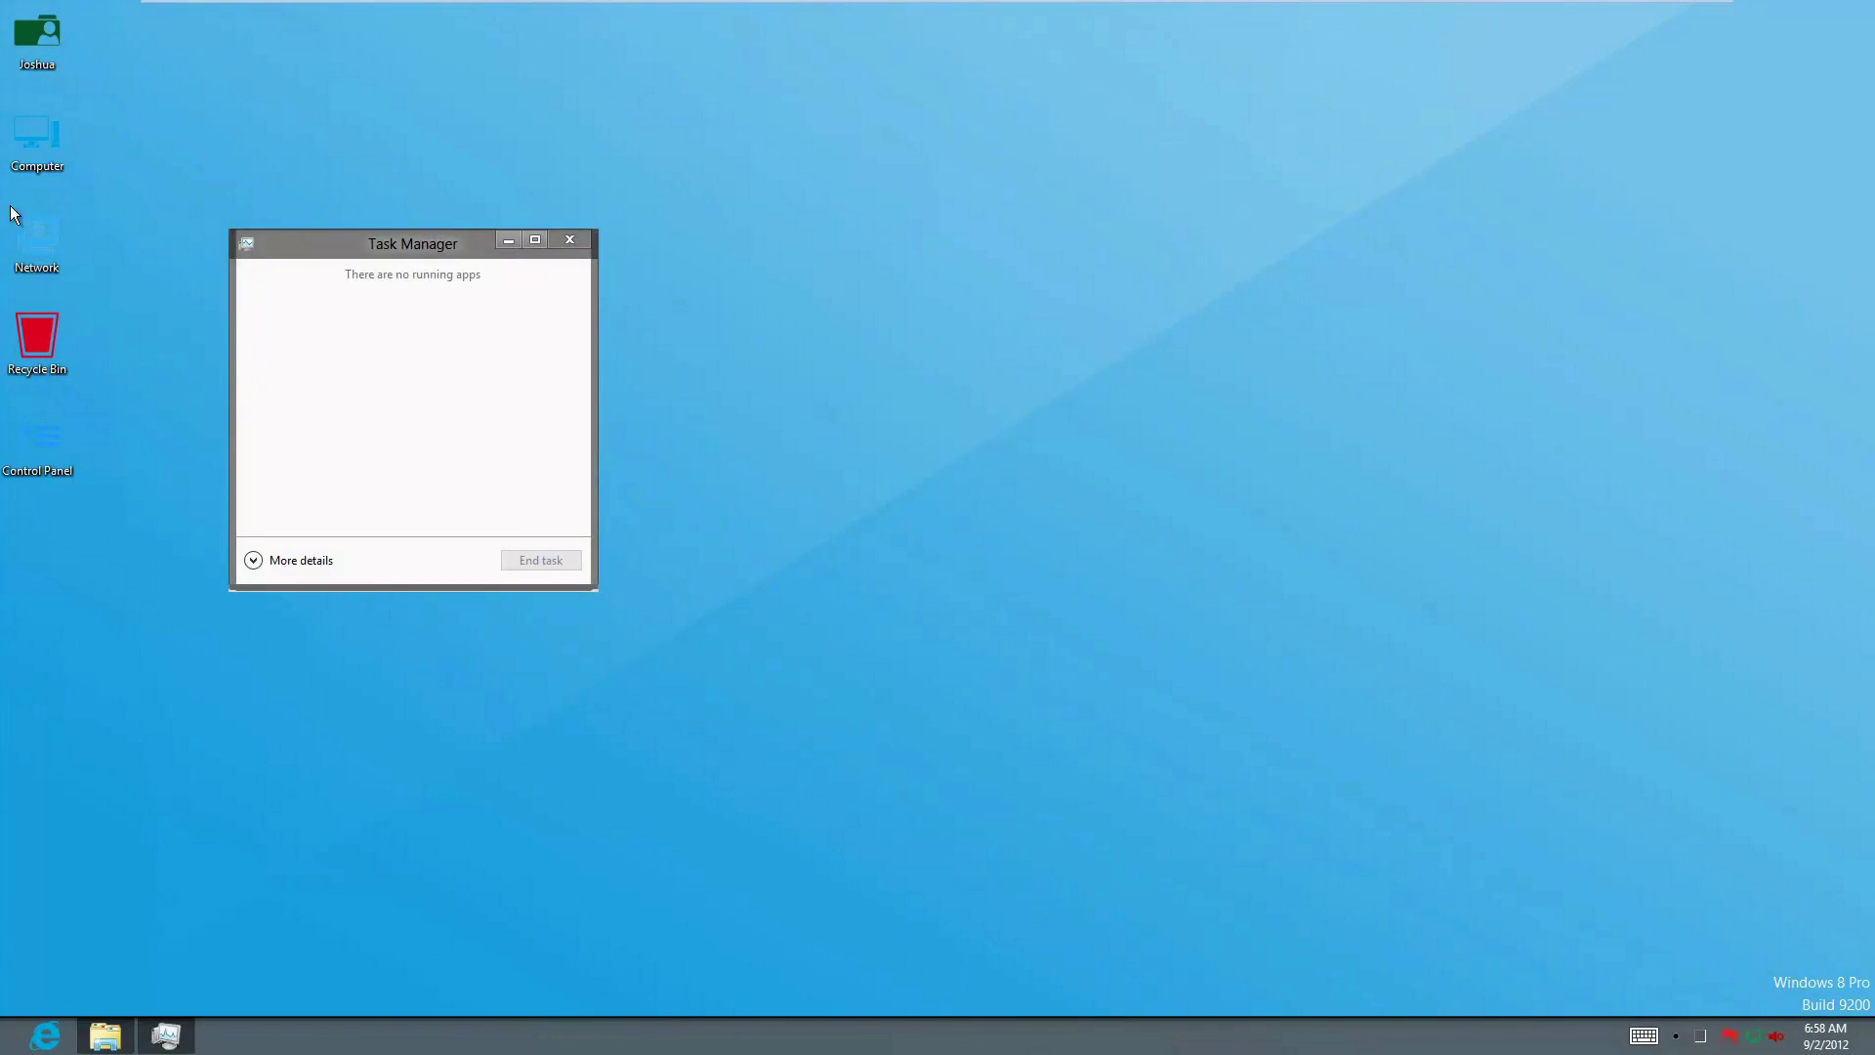
left_click(289, 562)
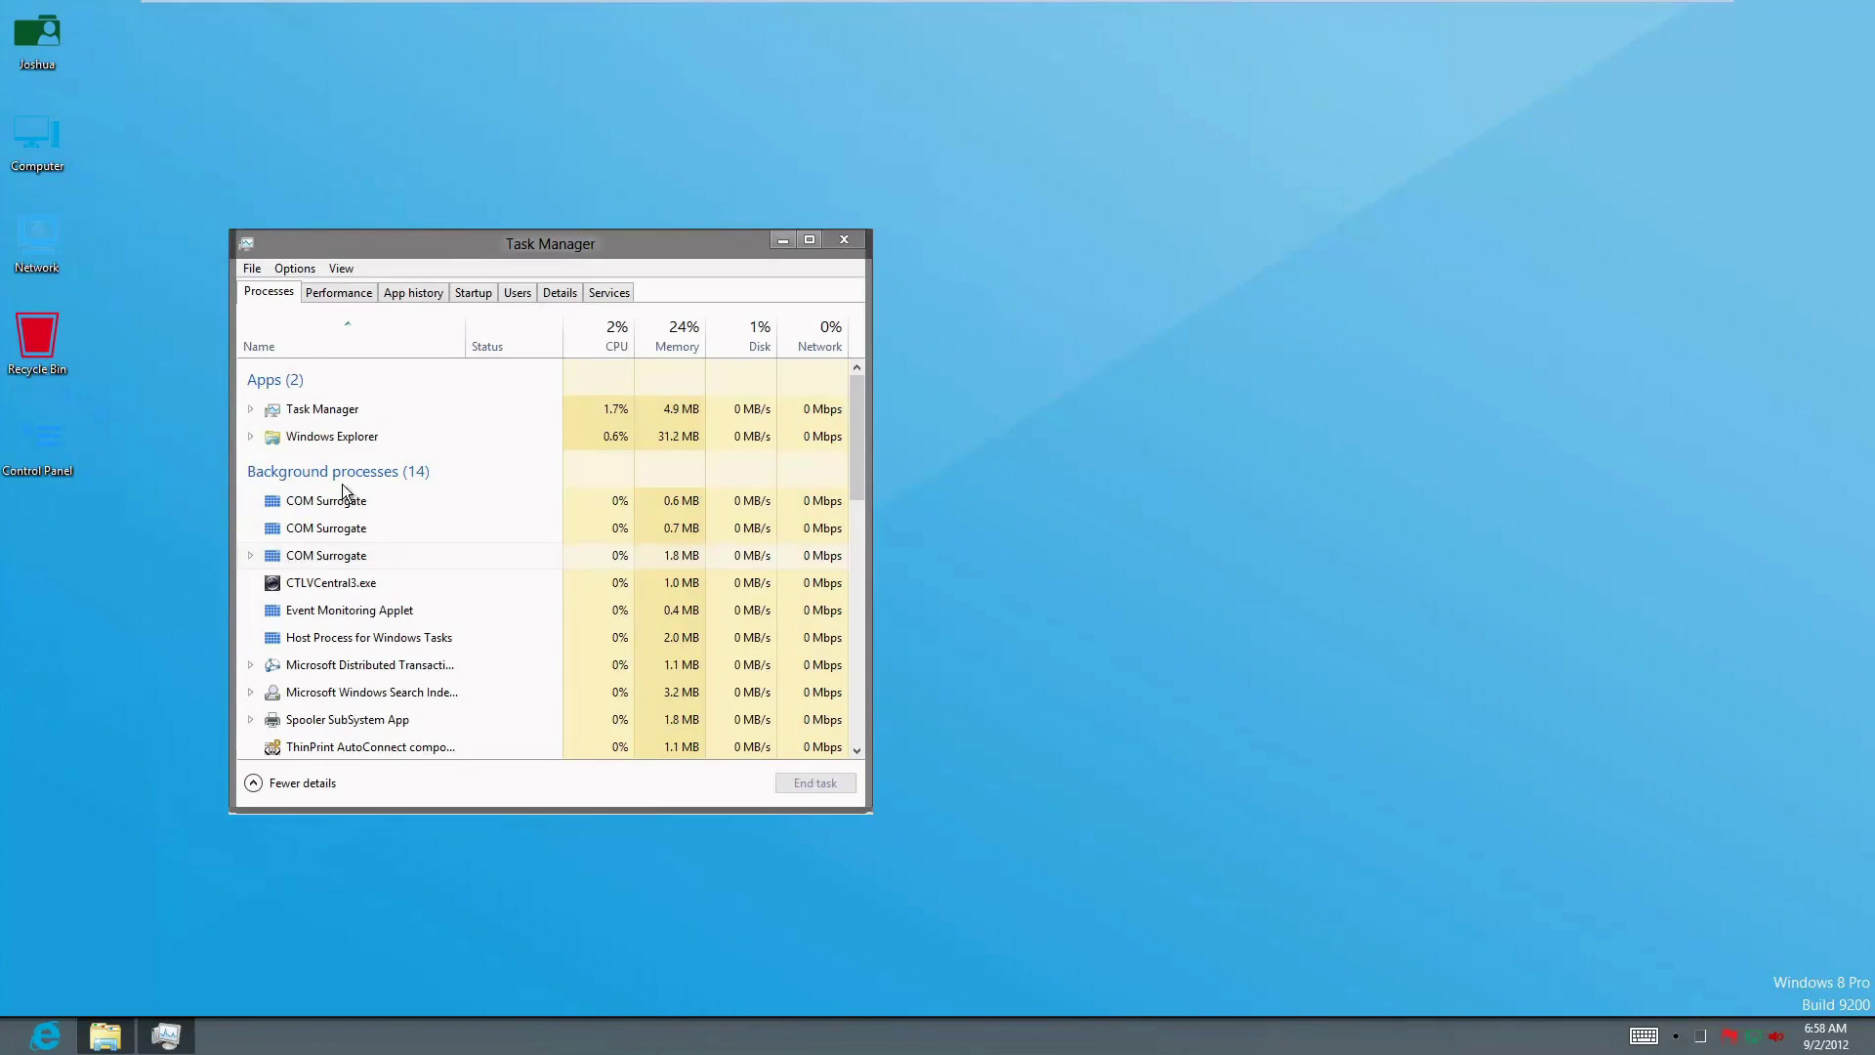
left_click(476, 293)
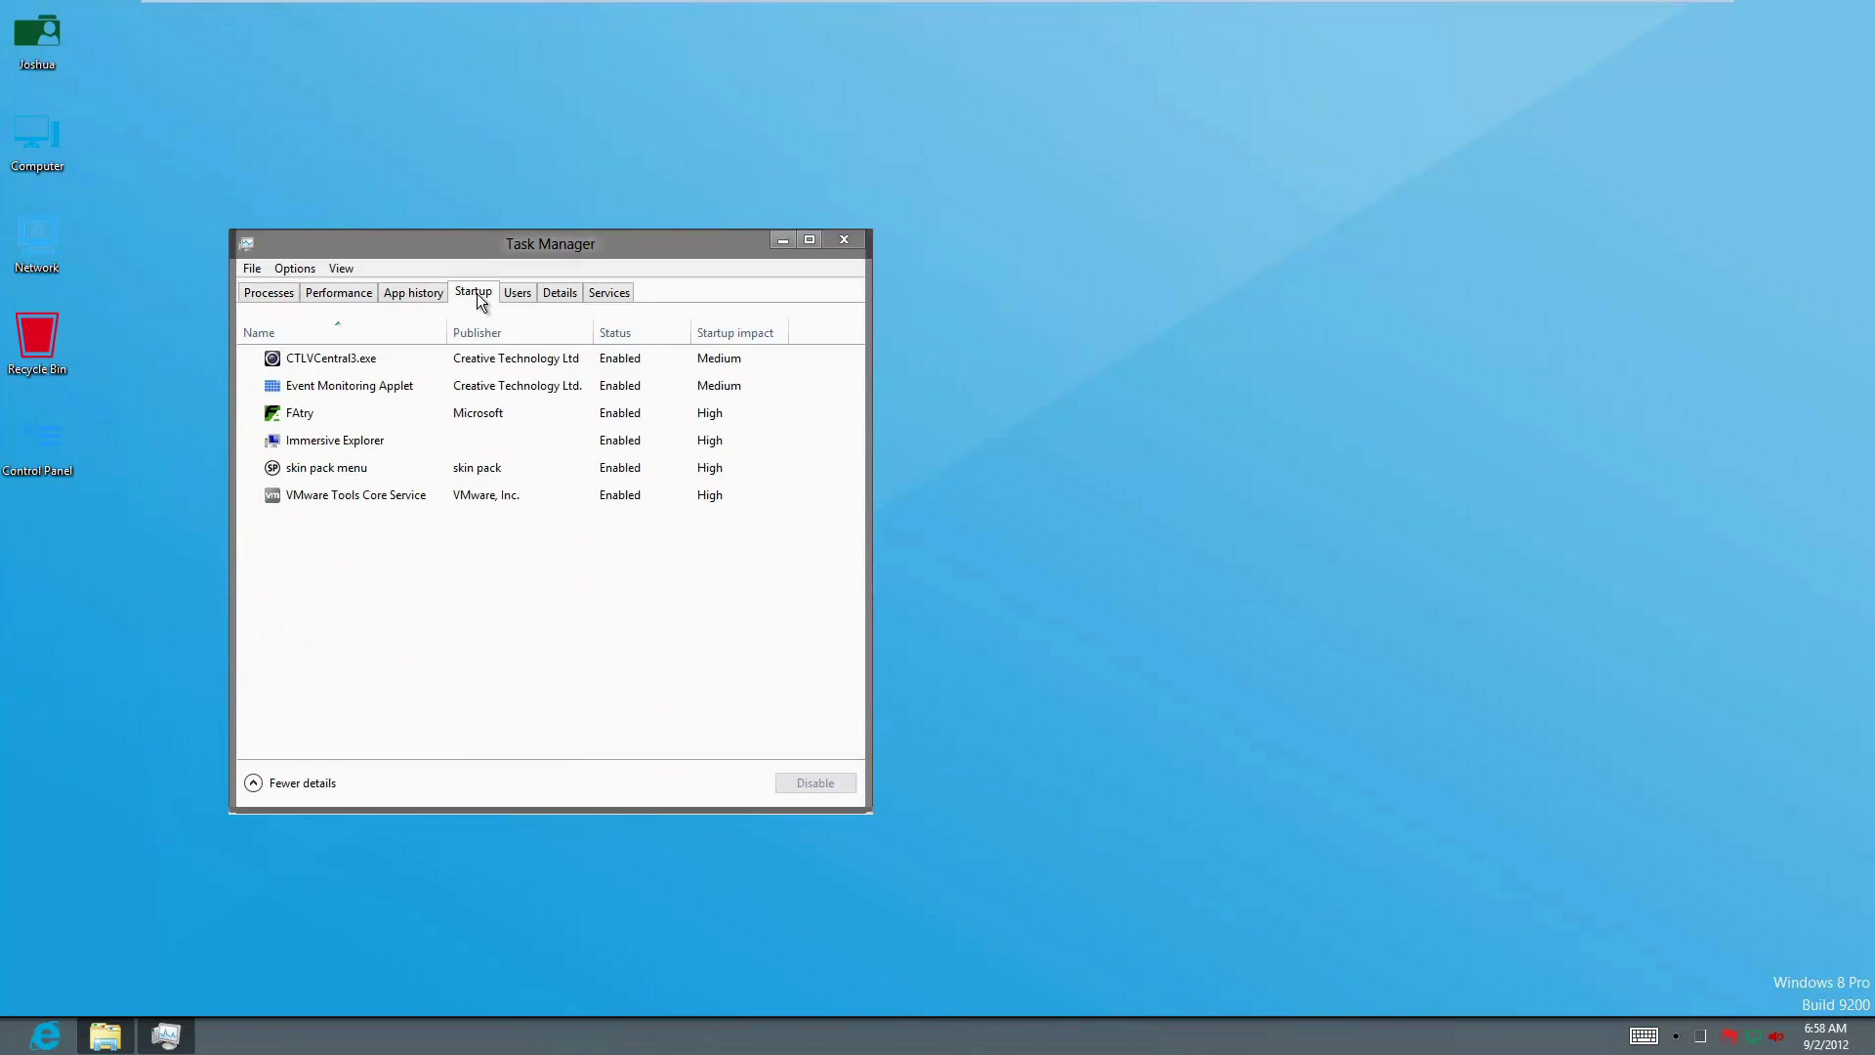
left_click(342, 471)
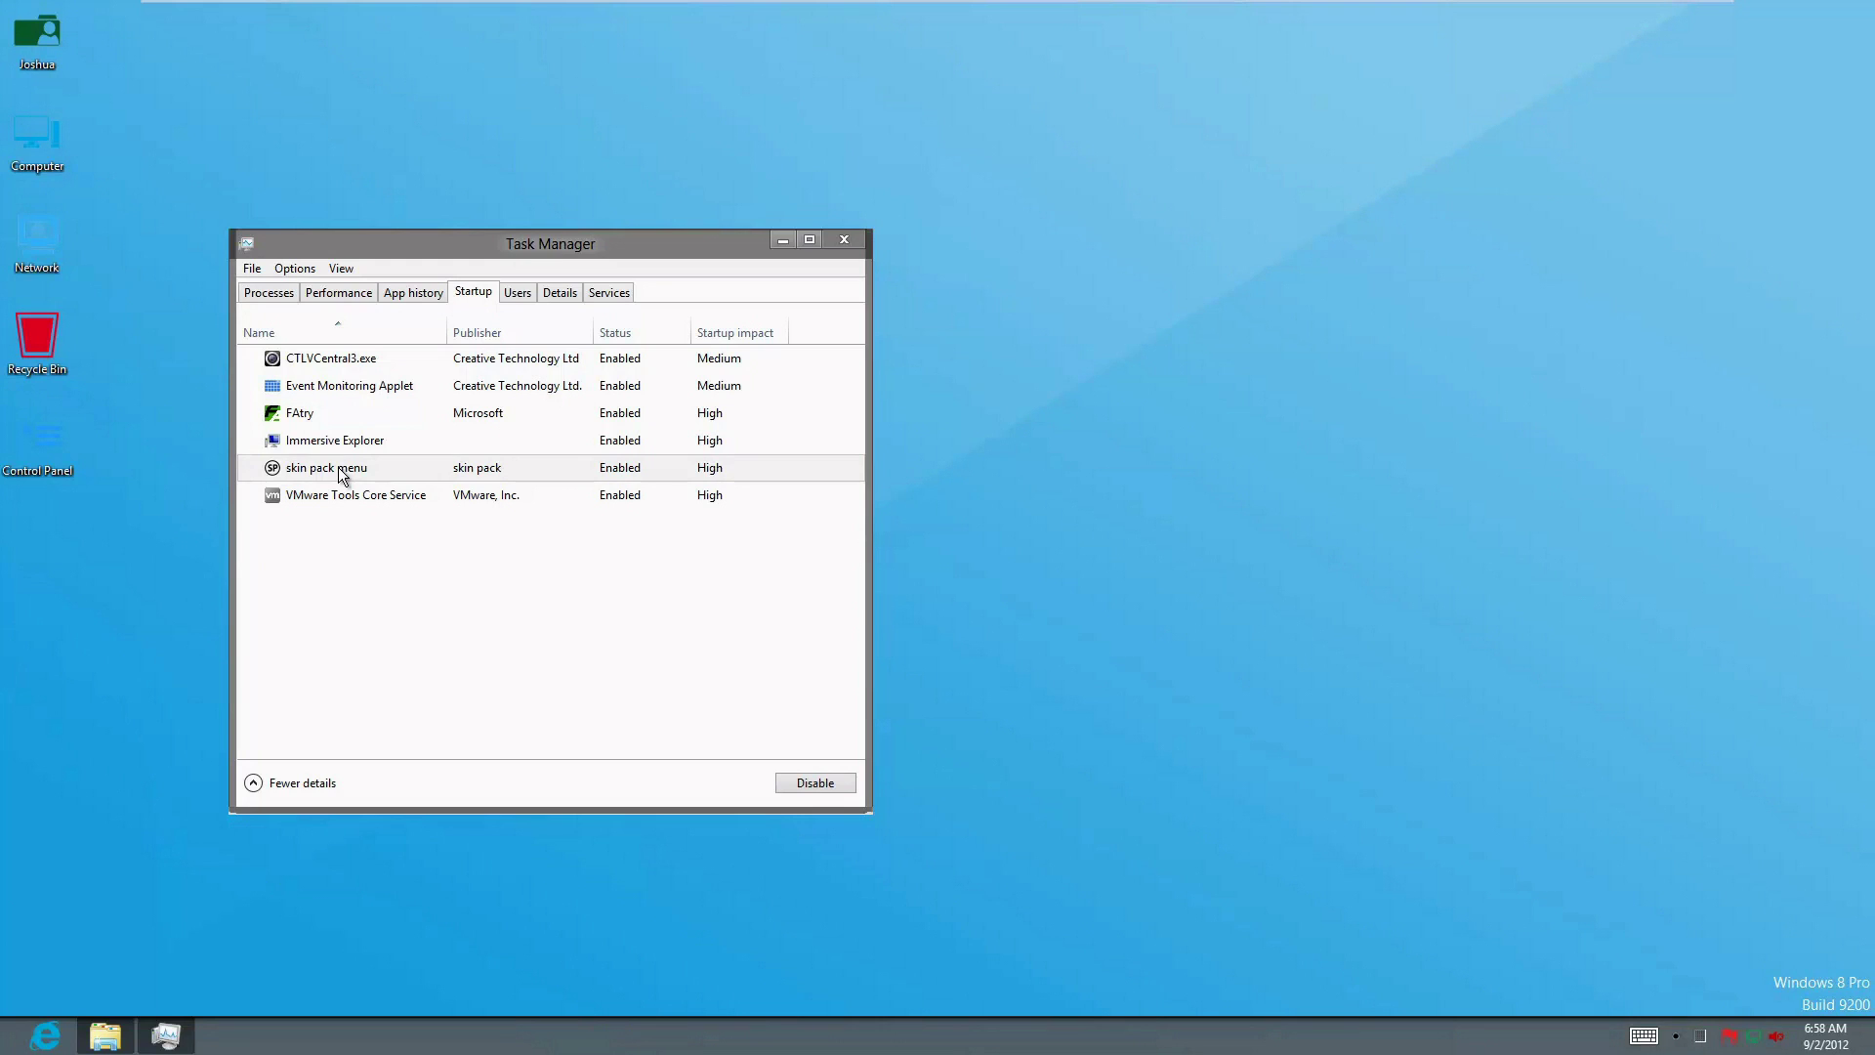
right_click(430, 470)
left_click(448, 480)
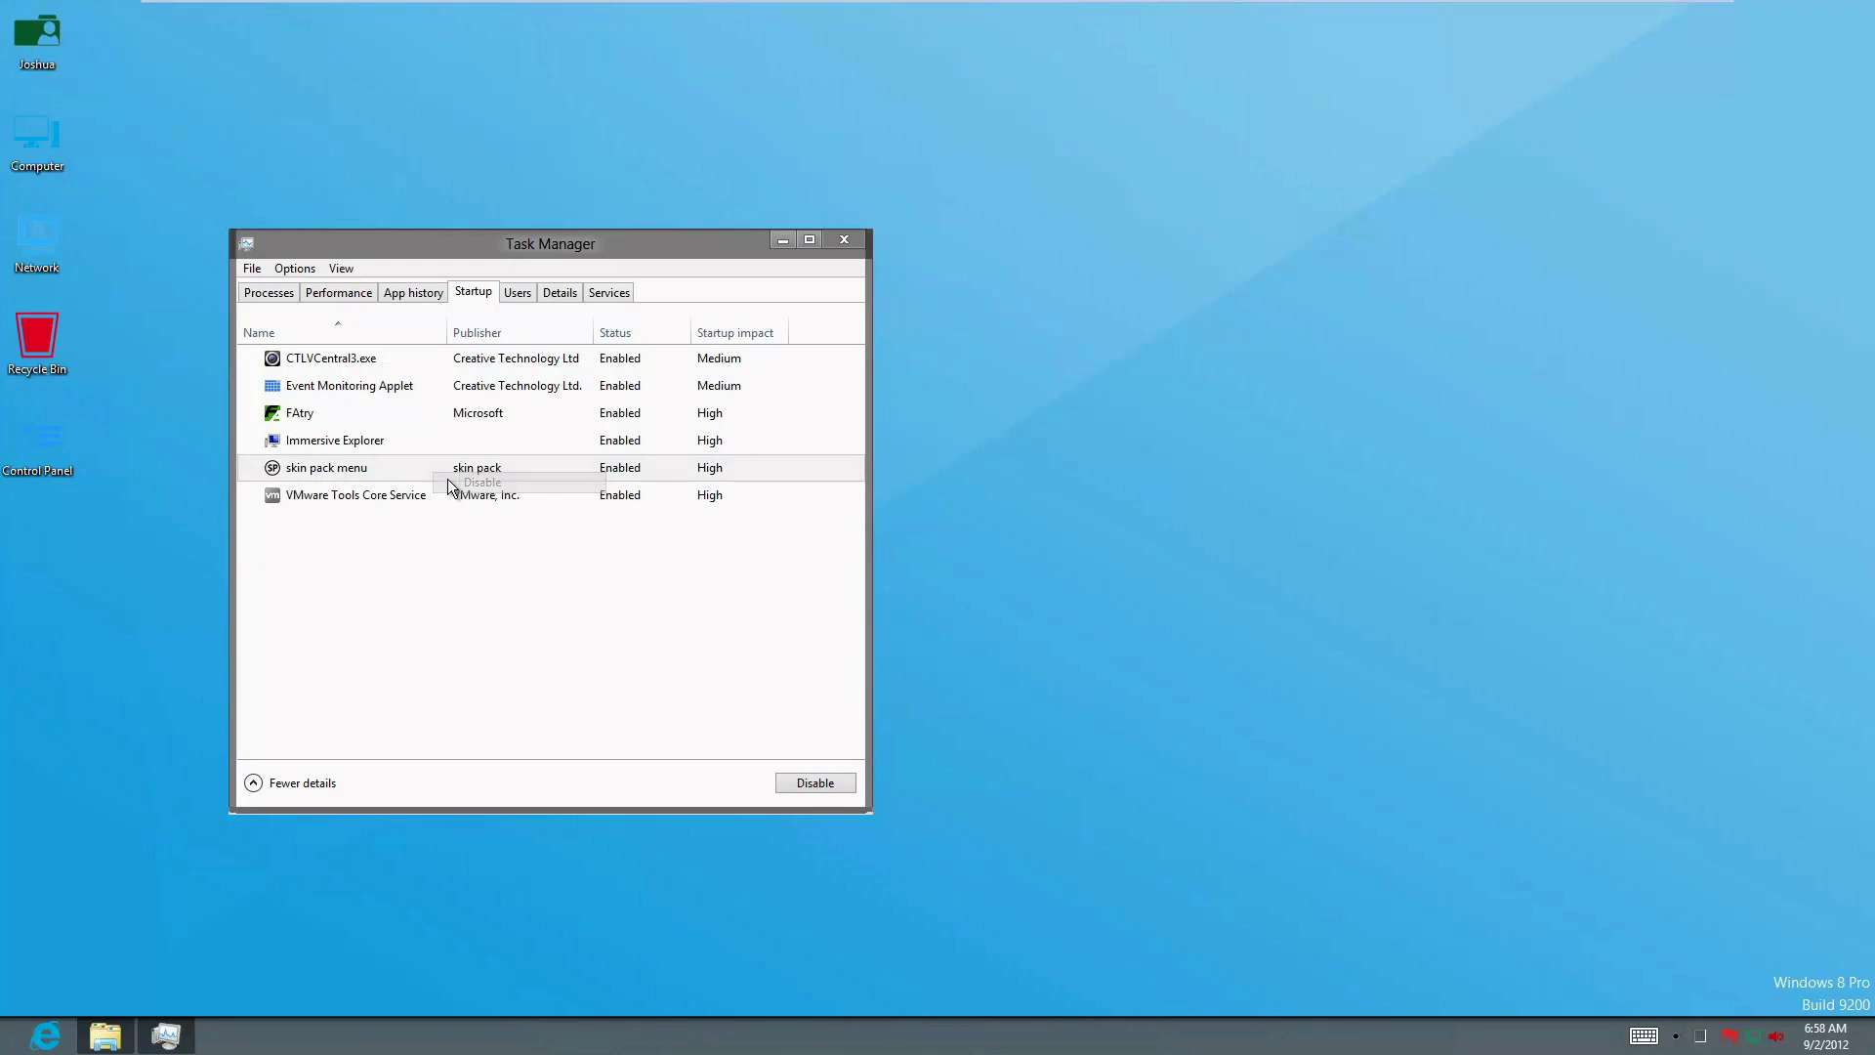
key("Up")
key("Up")
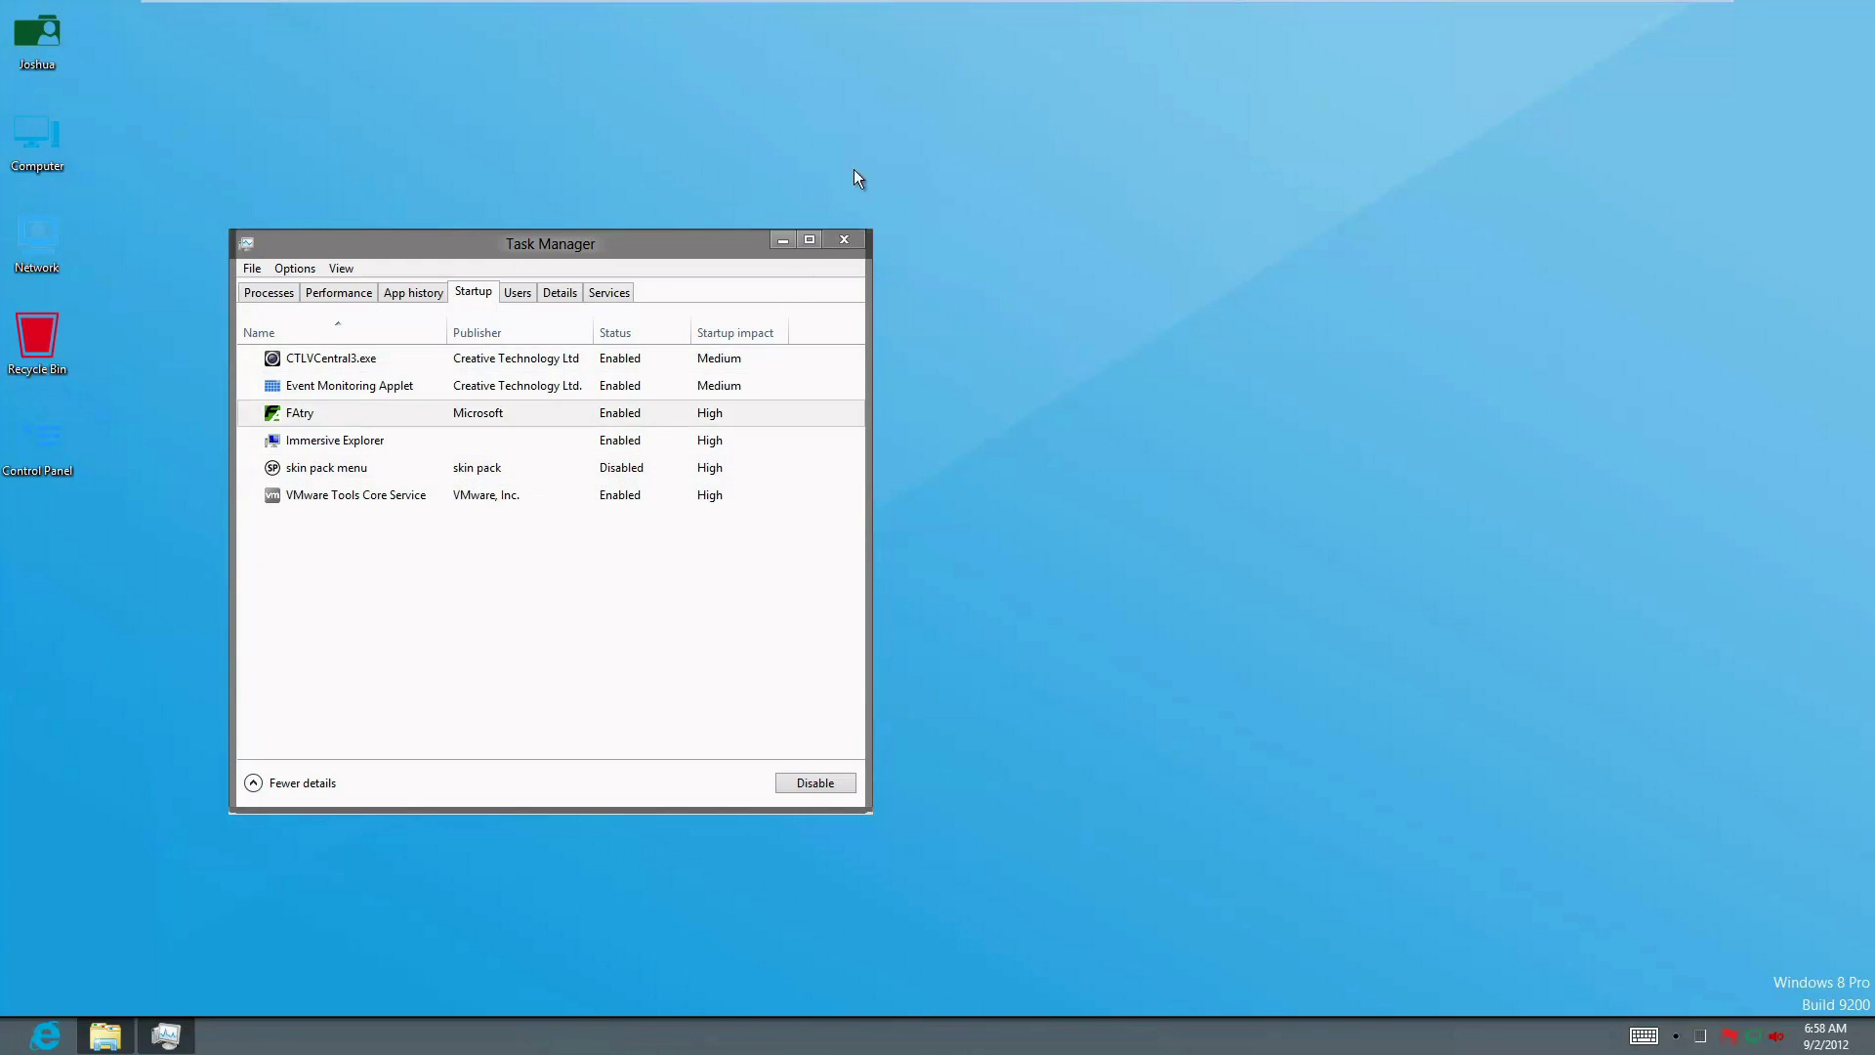
key("alt+d")
left_click(853, 246)
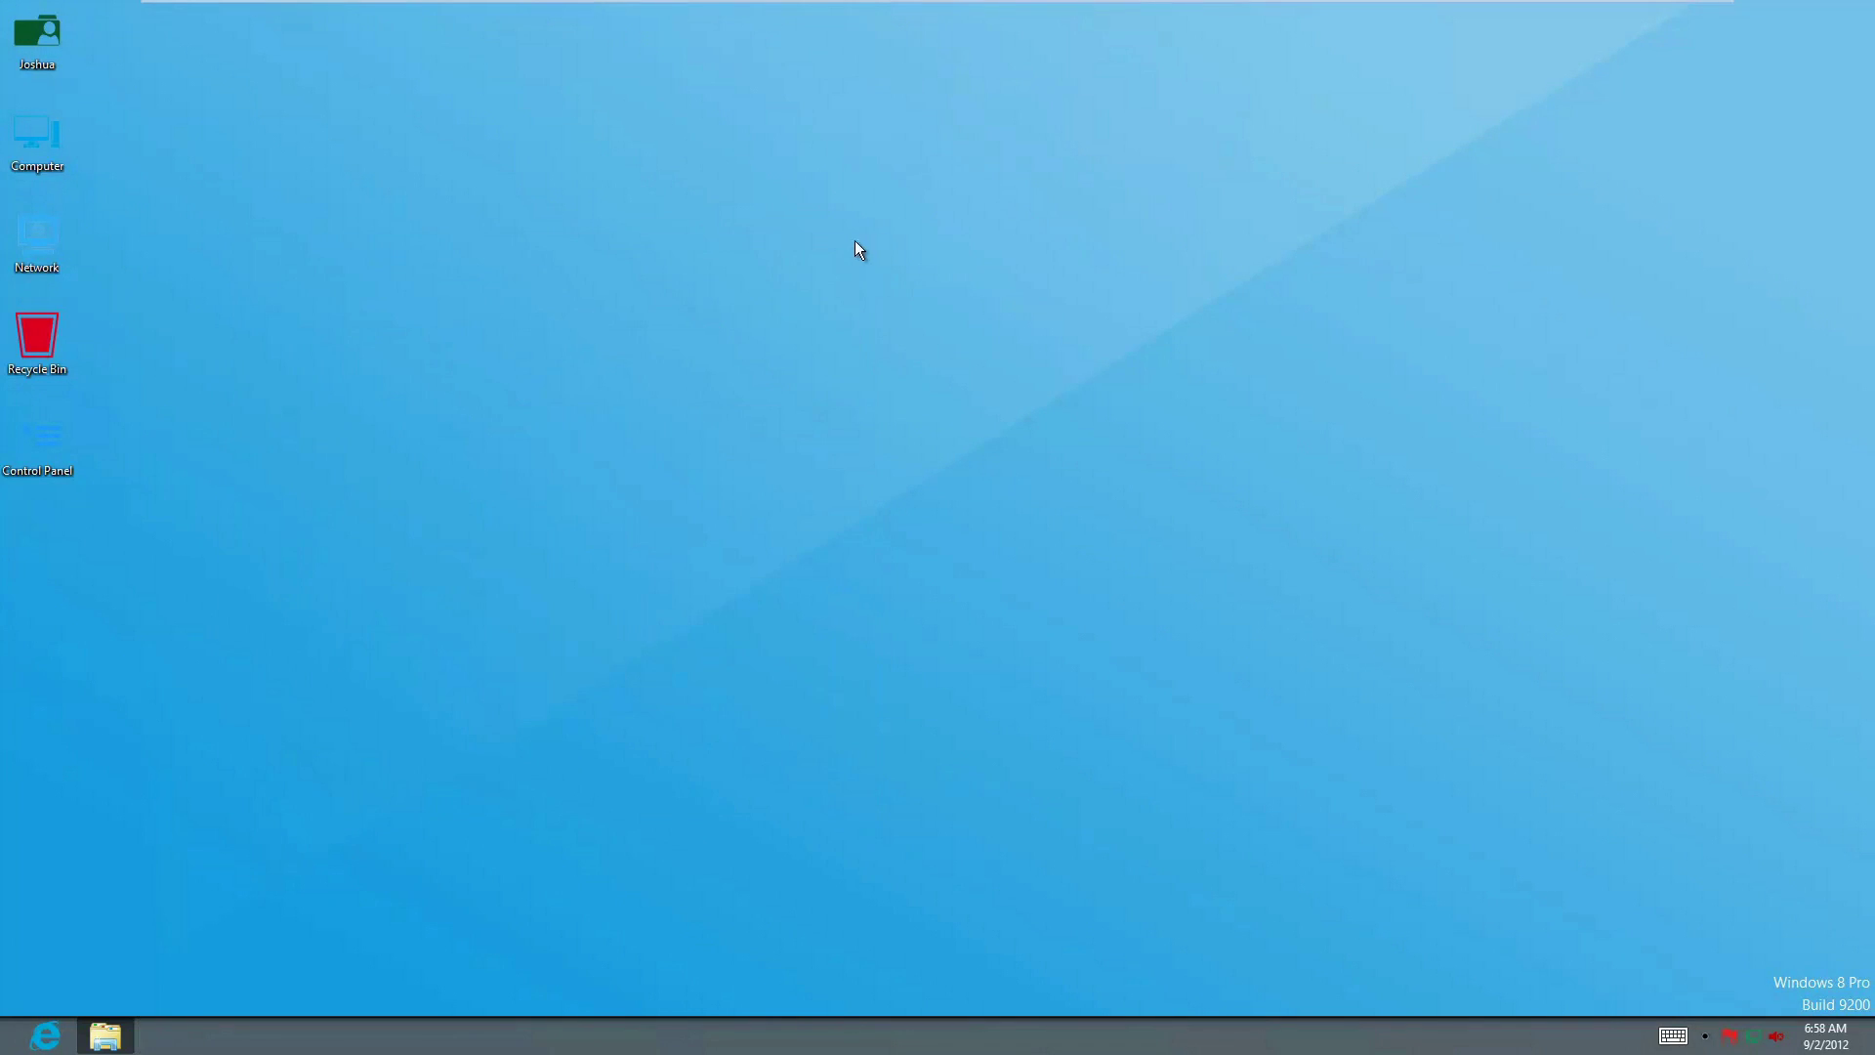